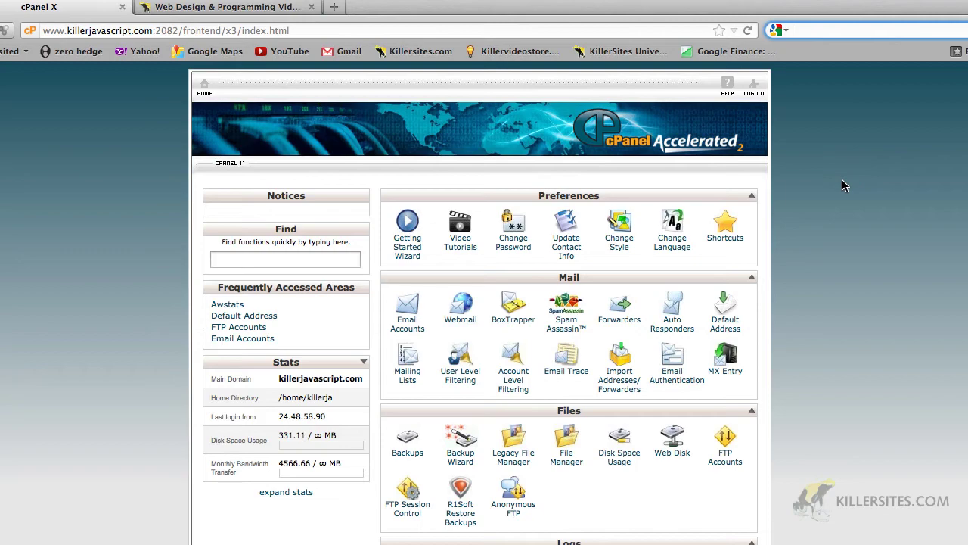
# Scroll down the cPanel home page to the Databases section.
pyautogui.scroll(-10, 844, 185)
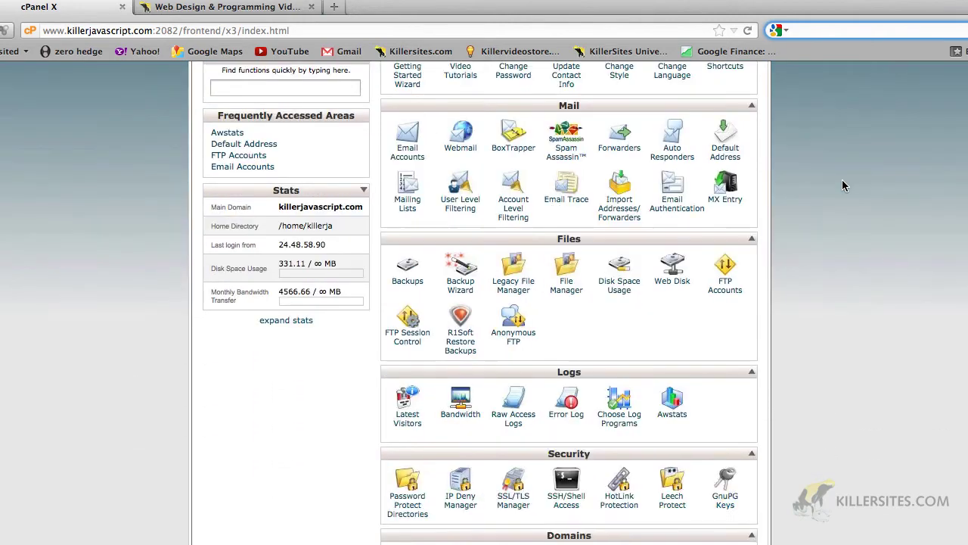
pyautogui.scroll(-4, 844, 186)
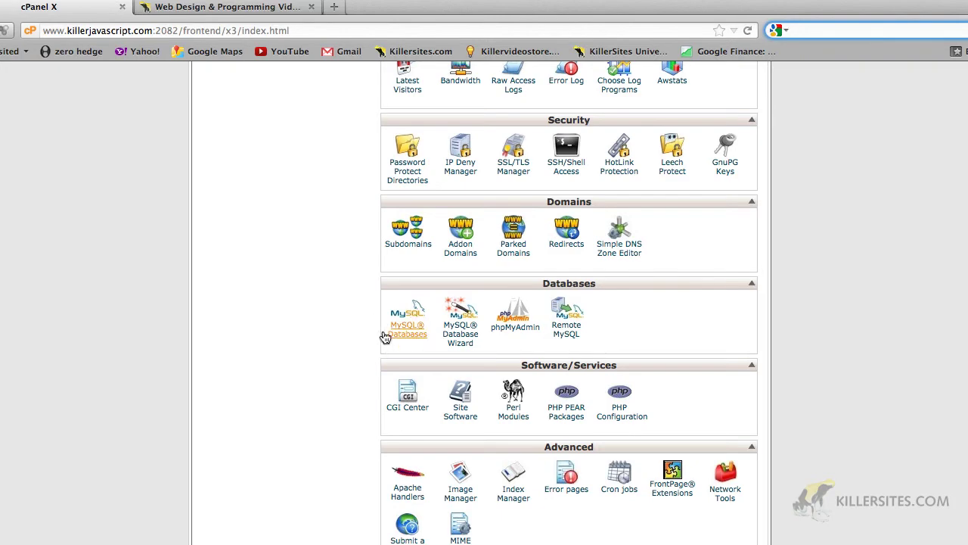
# Open MySQL Databases, note that no databases exist, and enter 'products' as the new database name.
pyautogui.click(415, 334)
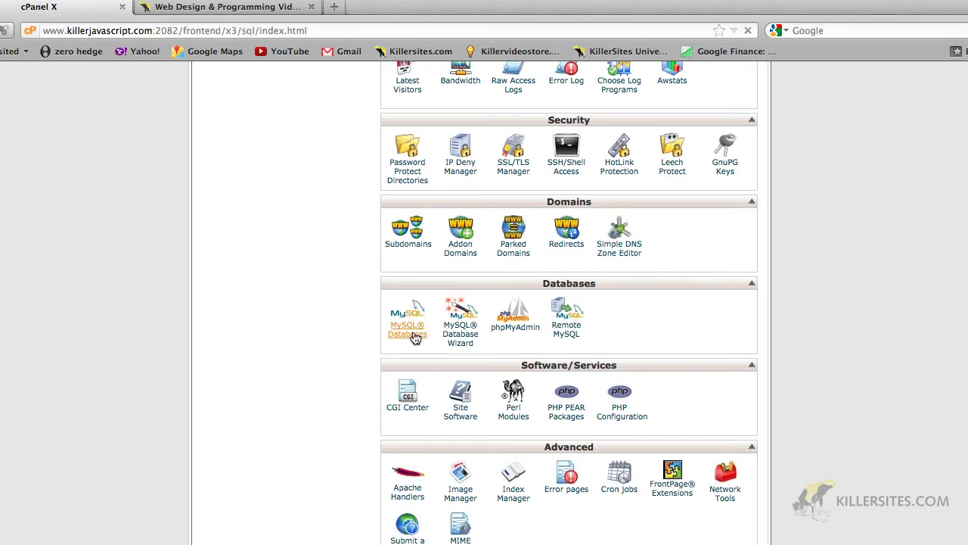
pyautogui.scroll(-5, 421, 329)
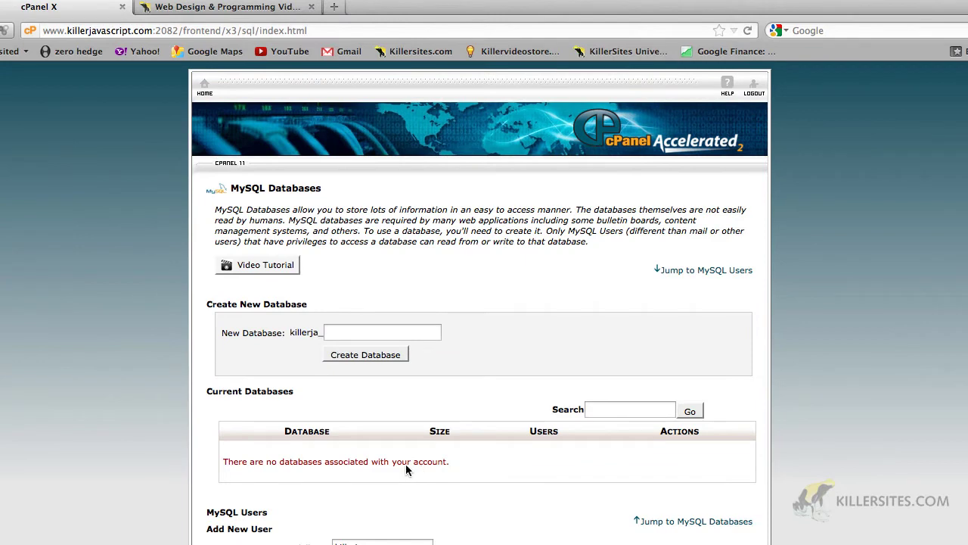
pyautogui.moveTo(237, 463); pyautogui.dragTo(433, 467)
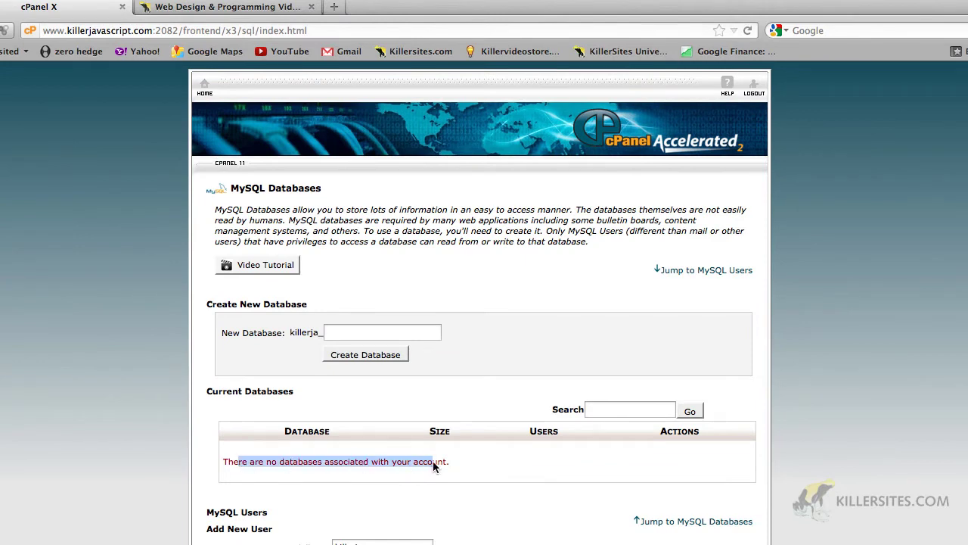
pyautogui.click(382, 333)
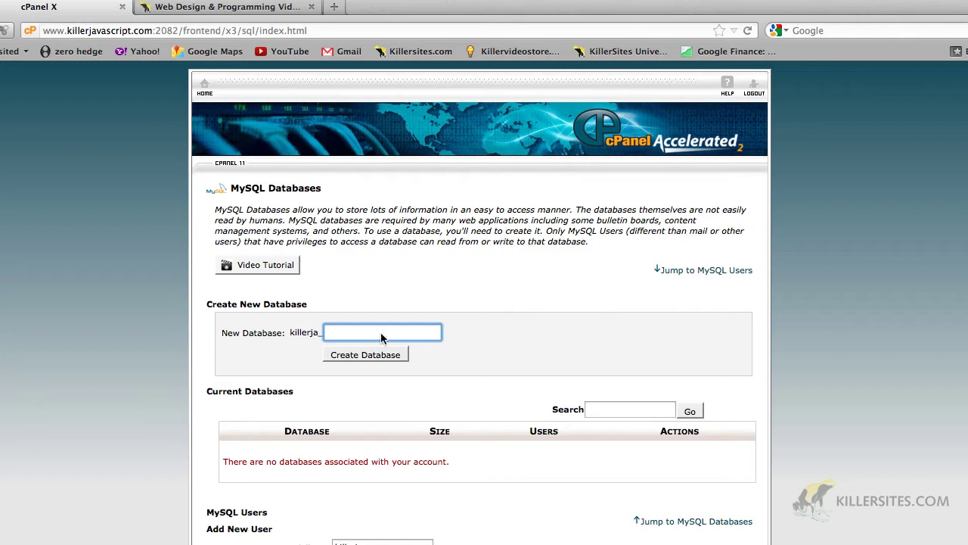
pyautogui.write('products')
# Create the killerja_products database and return to the MySQL Databases page after its confirmation.
pyautogui.click(338, 356)
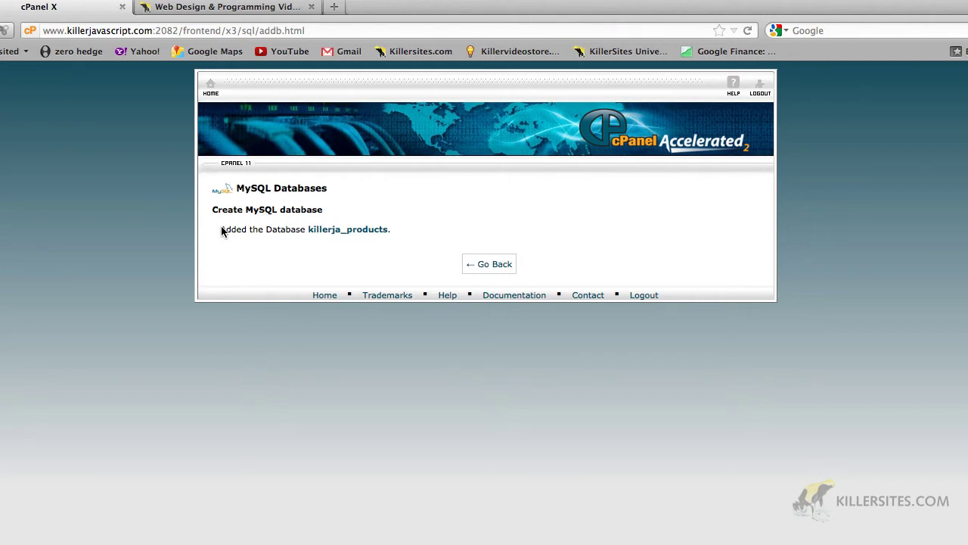
pyautogui.moveTo(220, 230); pyautogui.dragTo(313, 230)
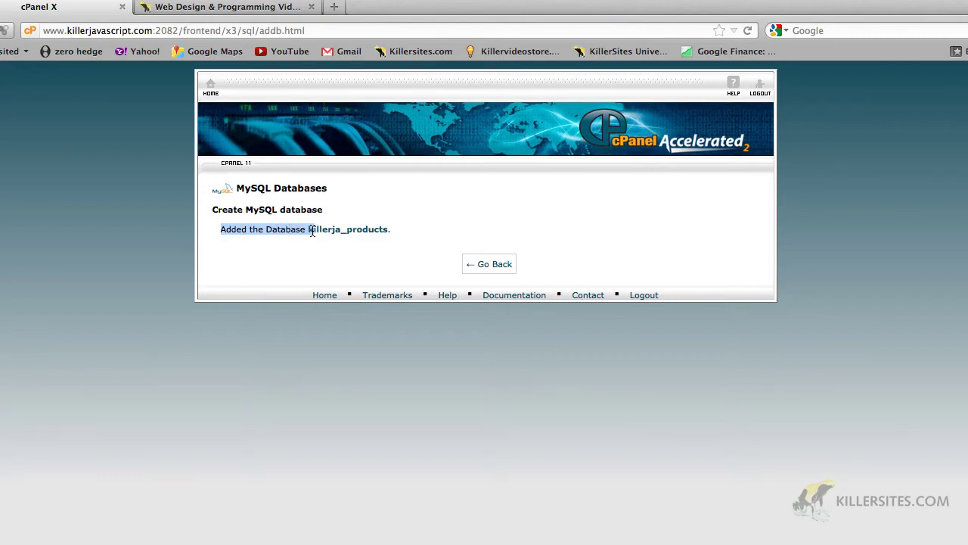
pyautogui.click(493, 262)
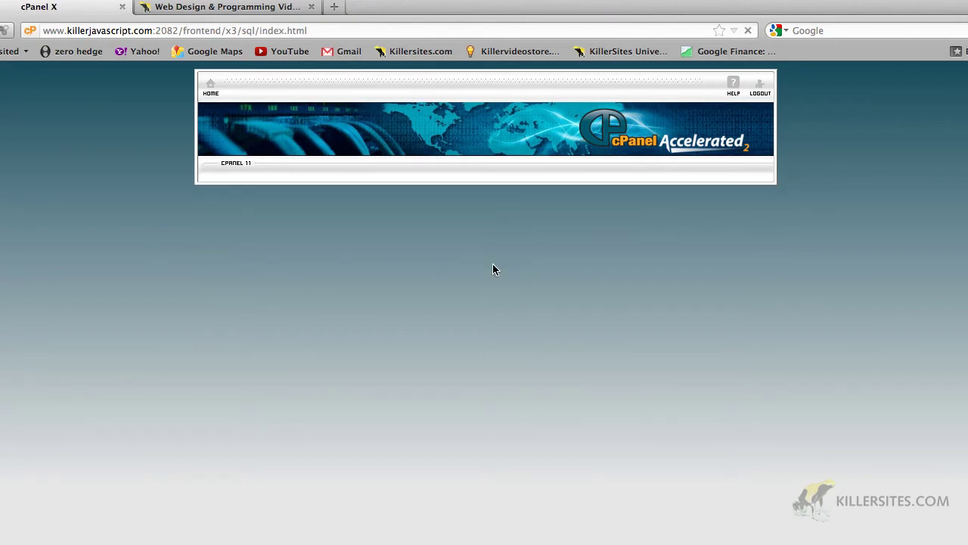
# Check that the Add User To Database list has no users, then move to the new Username field.
pyautogui.scroll(-5, 492, 264)
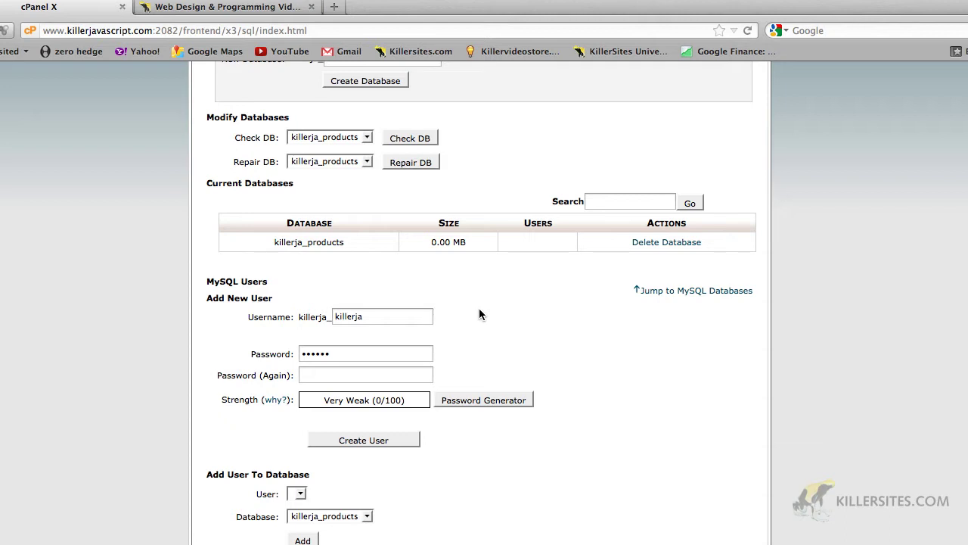
pyautogui.scroll(-3, 480, 310)
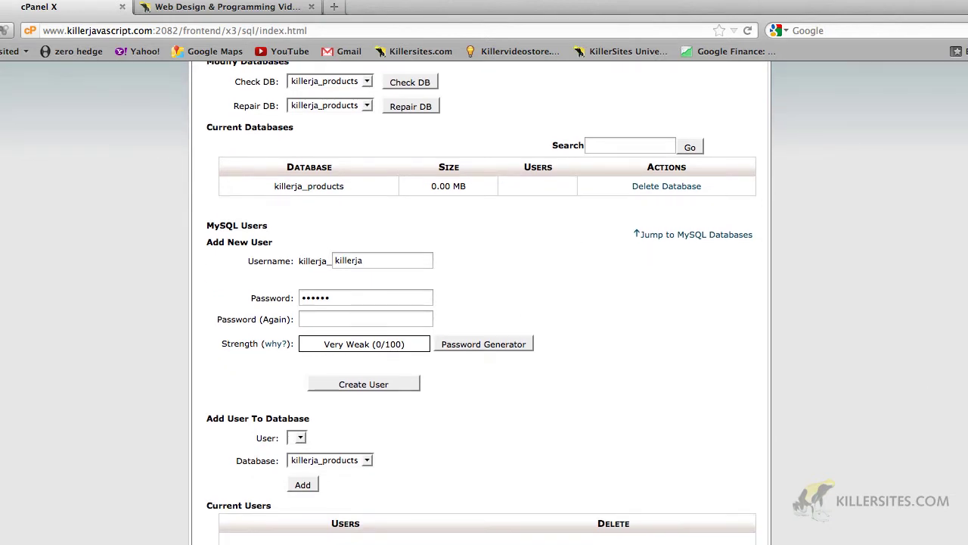
pyautogui.scroll(-5, 877, 318)
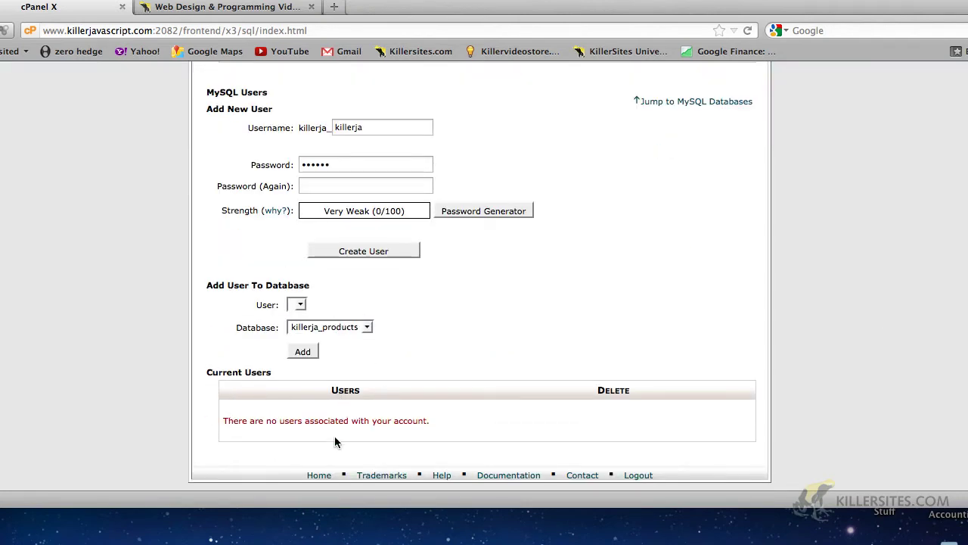
pyautogui.click(299, 306)
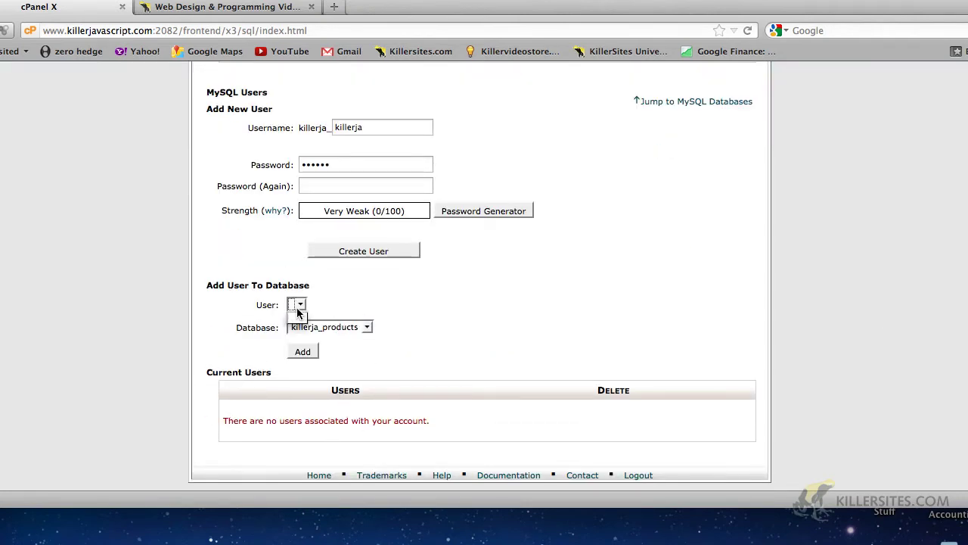
pyautogui.click(299, 314)
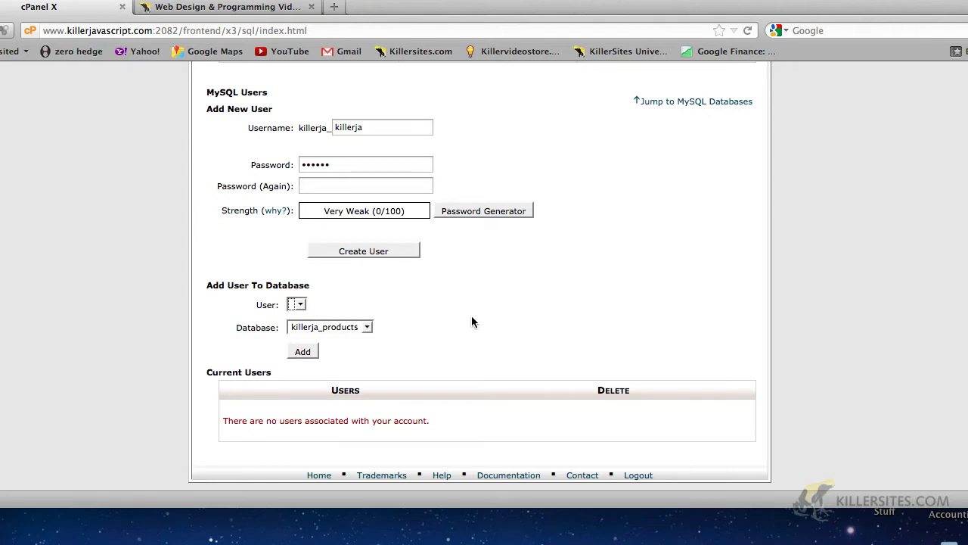
pyautogui.scroll(4, 471, 322)
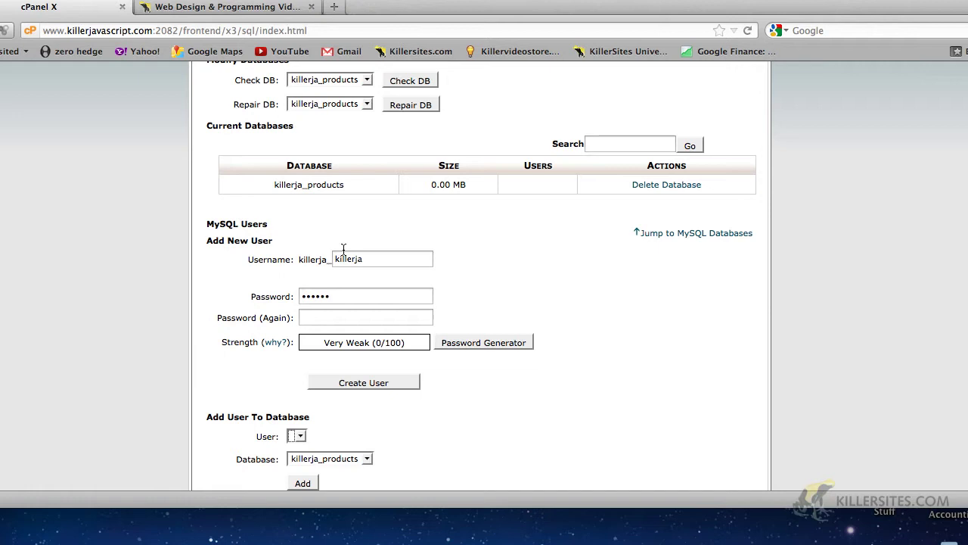
pyautogui.click(368, 264)
pyautogui.click(322, 284)
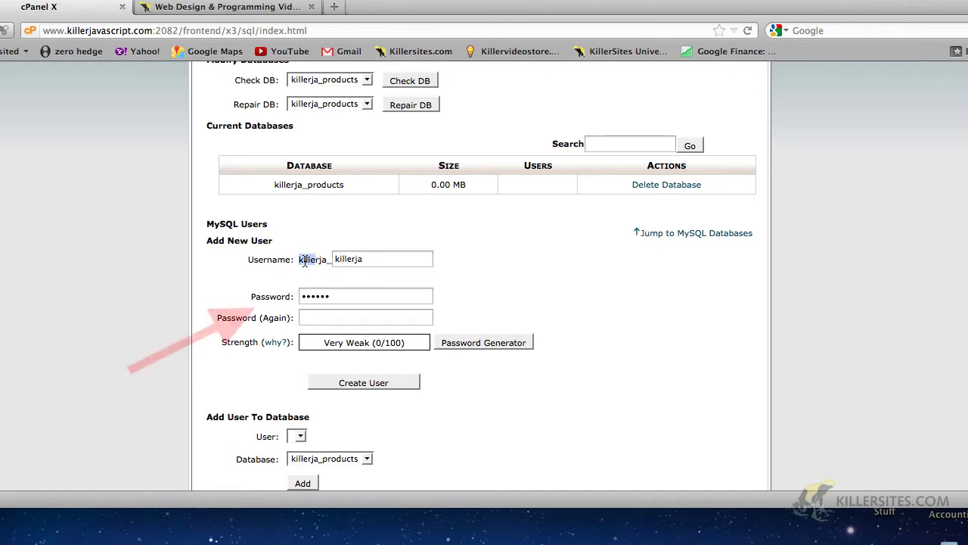
# Enter 'stefan' as the new MySQL username after the killerja_ prefix.
pyautogui.moveTo(305, 261); pyautogui.dragTo(328, 261)
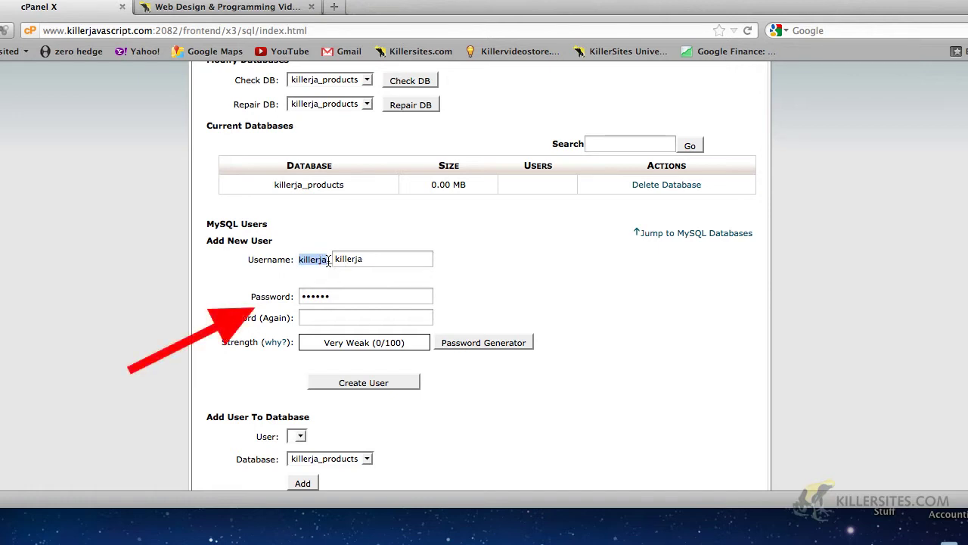
pyautogui.click(457, 257)
pyautogui.click(414, 258)
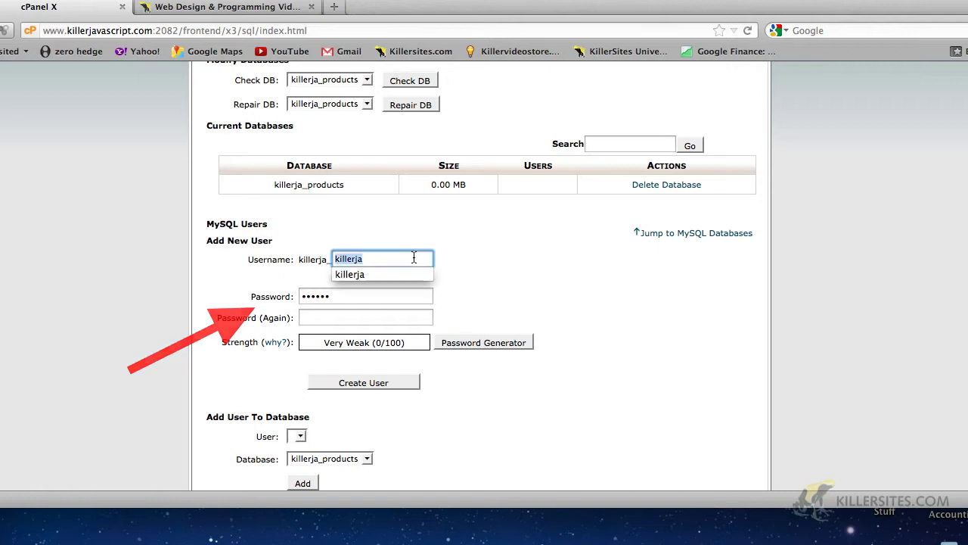
pyautogui.press('BackSpace')
pyautogui.press('BackSpace')
pyautogui.press('BackSpace')
pyautogui.press('BackSpace')
pyautogui.press('BackSpace')
pyautogui.press('BackSpace')
pyautogui.press('BackSpace')
pyautogui.press('BackSpace')
pyautogui.write('stefan')
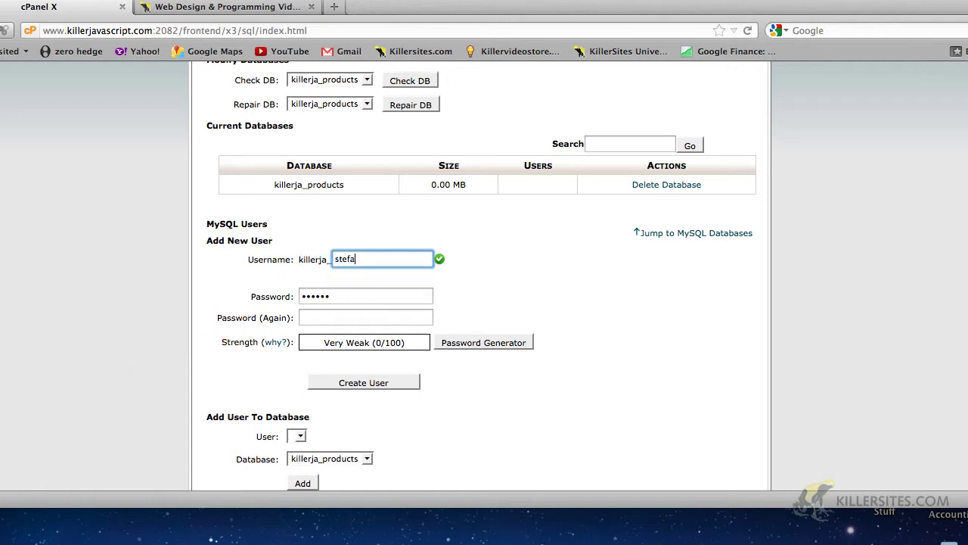
pyautogui.press('BackSpace')
pyautogui.press('BackSpace')
pyautogui.press('BackSpace')
pyautogui.press('BackSpace')
pyautogui.press('BackSpace')
pyautogui.press('BackSpace')
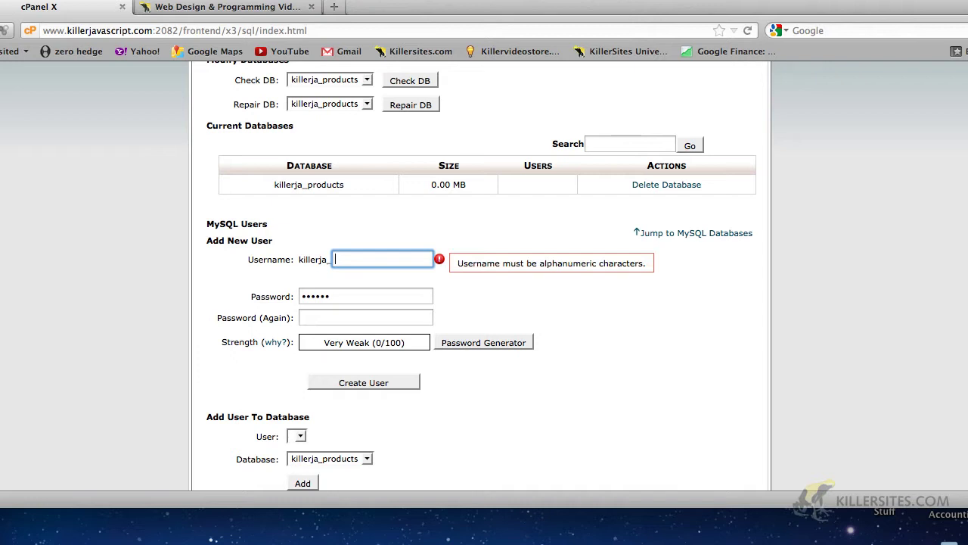
pyautogui.write('stefan')
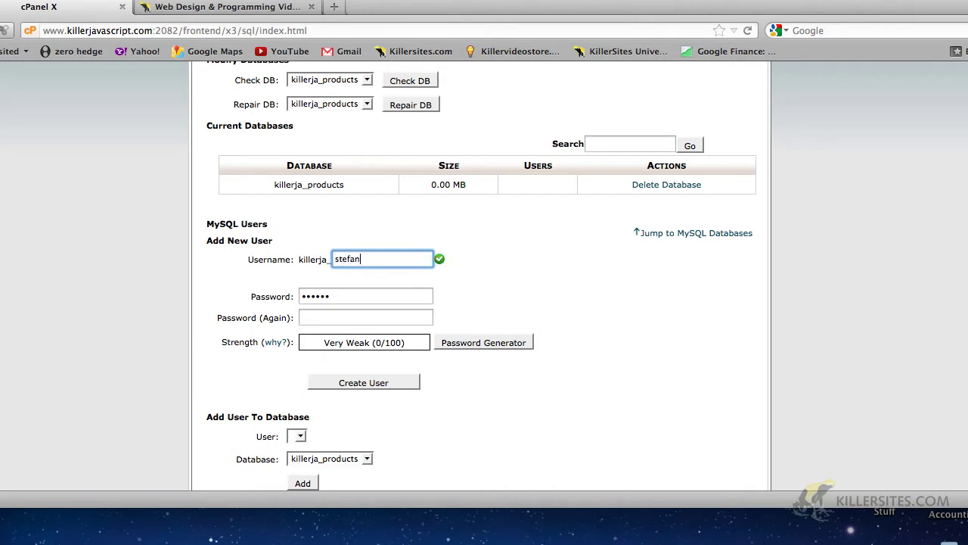
# Enter a strong password and repeat it identically, rated Strong (64/100).
pyautogui.press('Tab')
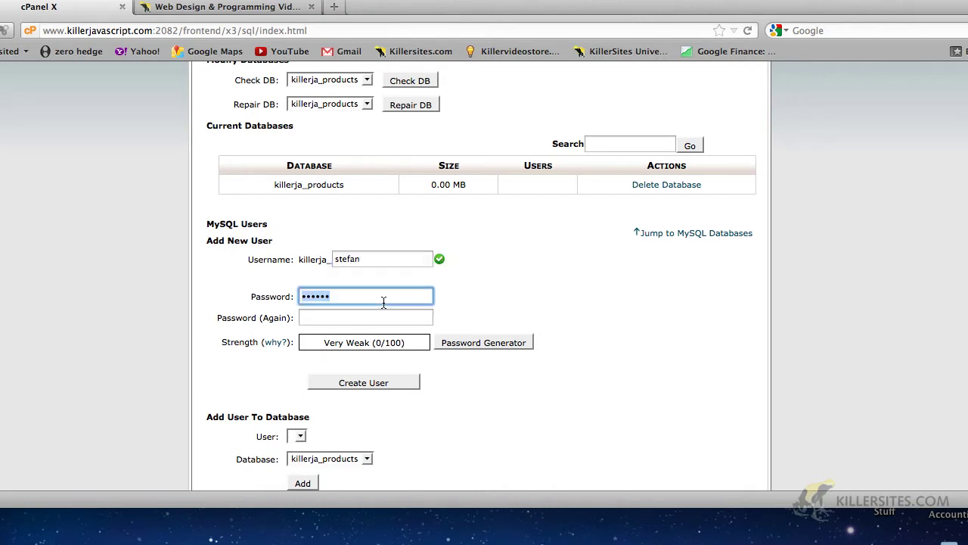
pyautogui.write('********')
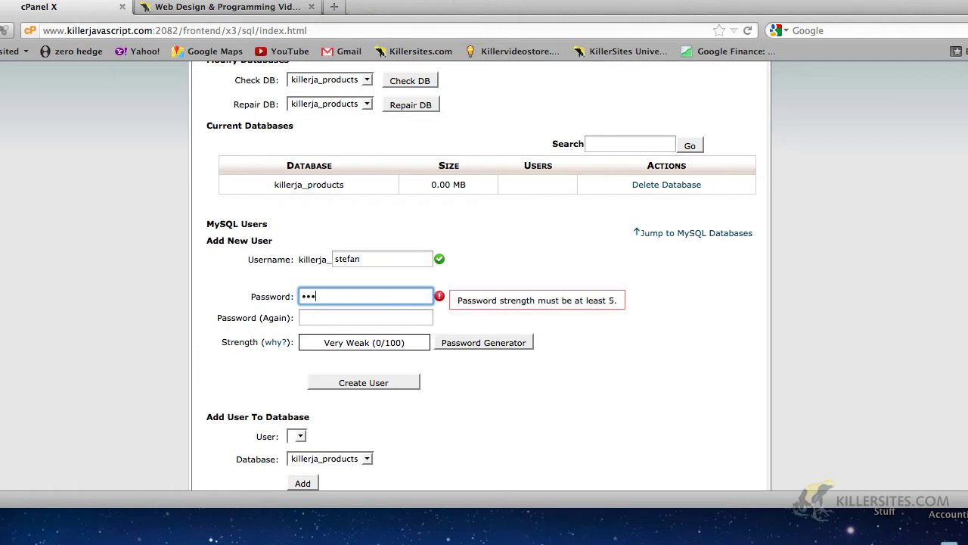
pyautogui.click(364, 330)
pyautogui.click(365, 318)
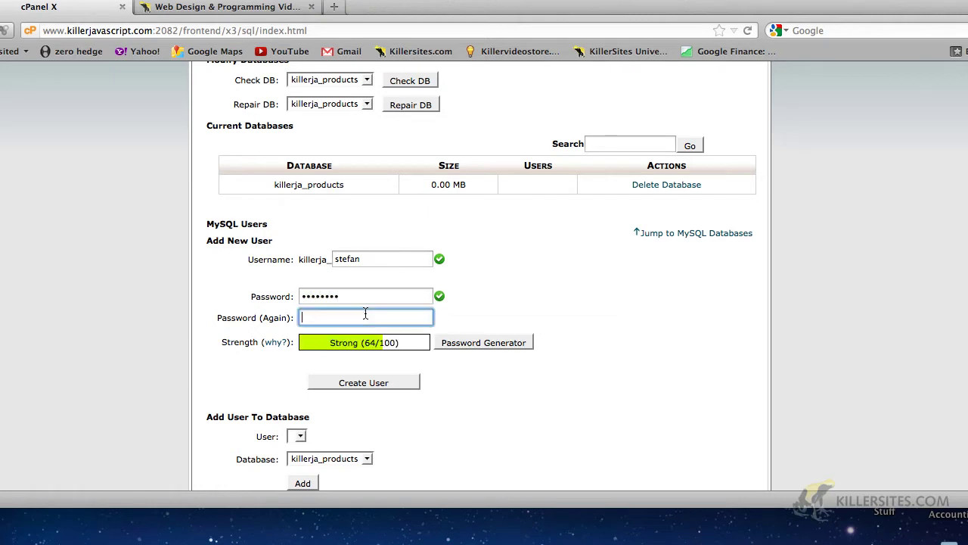
pyautogui.write('********')
pyautogui.click(533, 316)
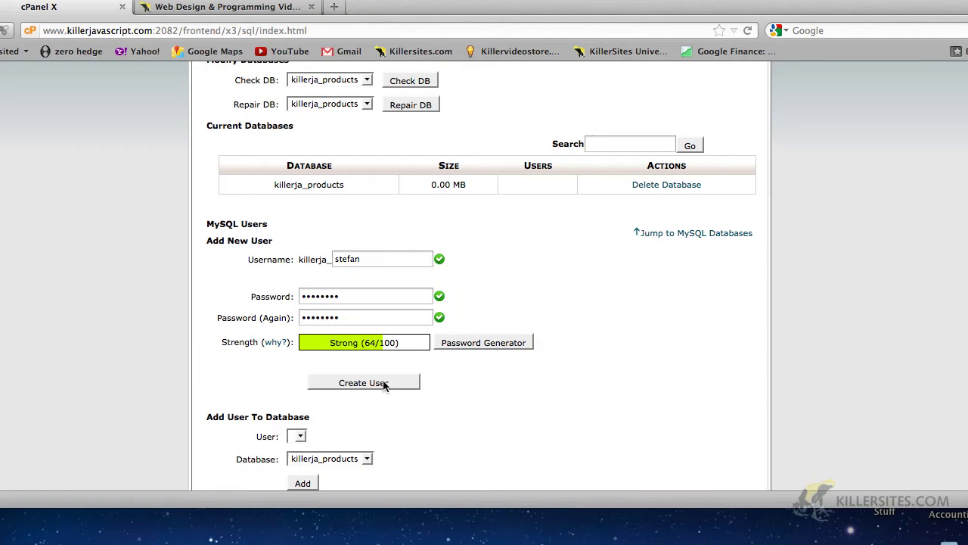
# Create the user killerja_stefan, highlight its confirmation message, and return to MySQL Databases.
pyautogui.click(384, 384)
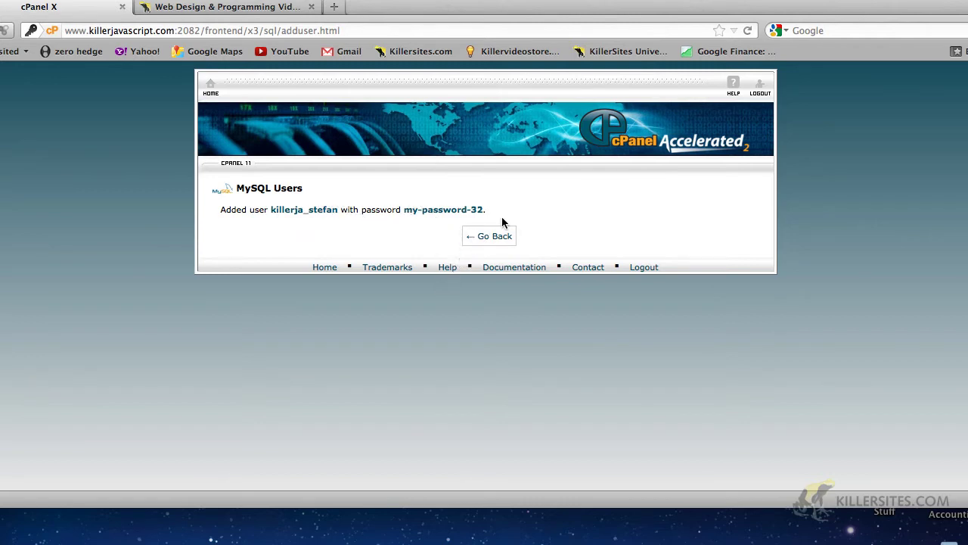
pyautogui.moveTo(497, 210); pyautogui.dragTo(404, 212)
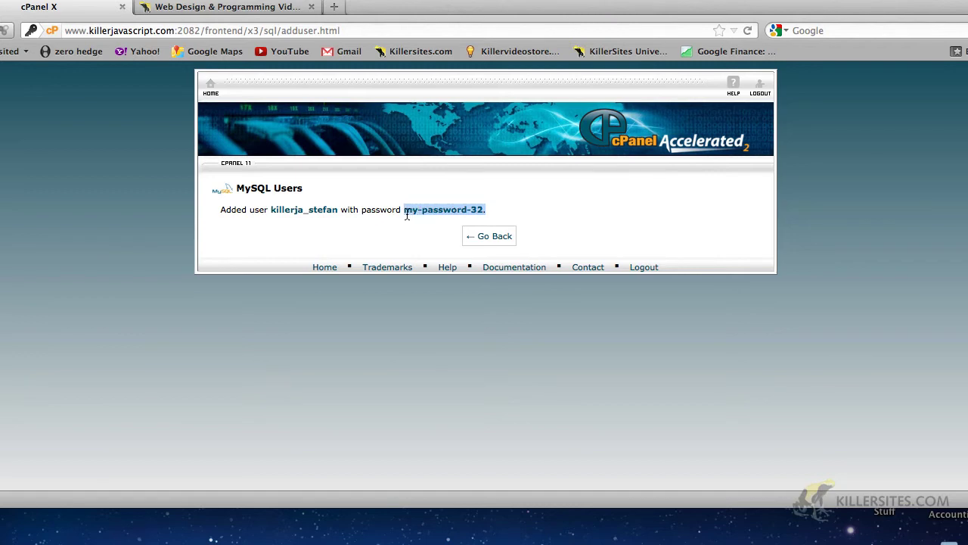
pyautogui.click(526, 200)
pyautogui.moveTo(510, 214); pyautogui.dragTo(212, 215)
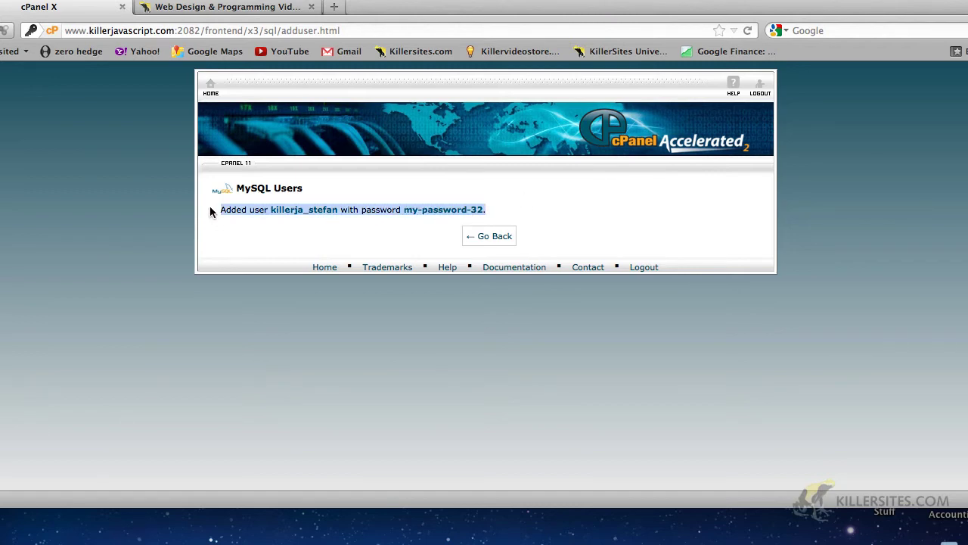
pyautogui.click(266, 229)
pyautogui.click(491, 234)
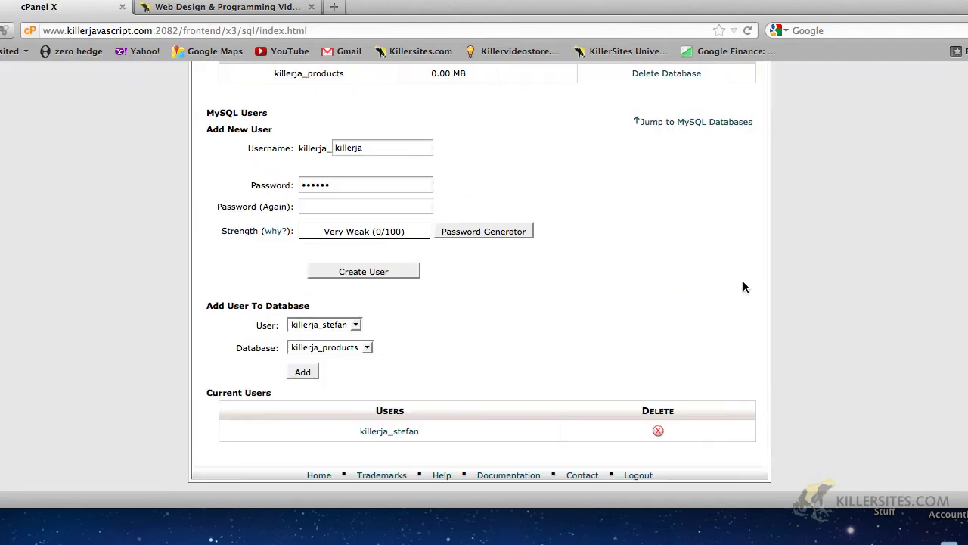
pyautogui.scroll(15, 744, 287)
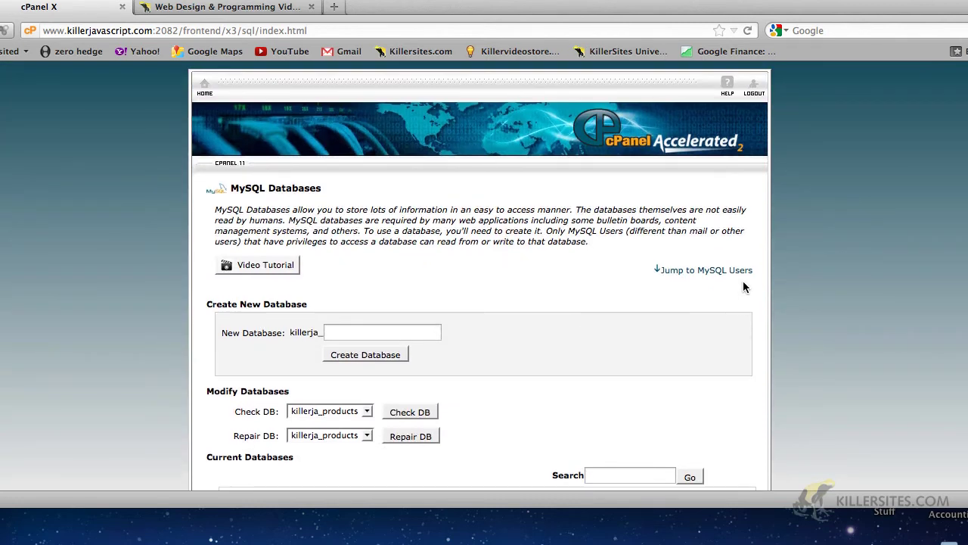
pyautogui.scroll(-10, 744, 286)
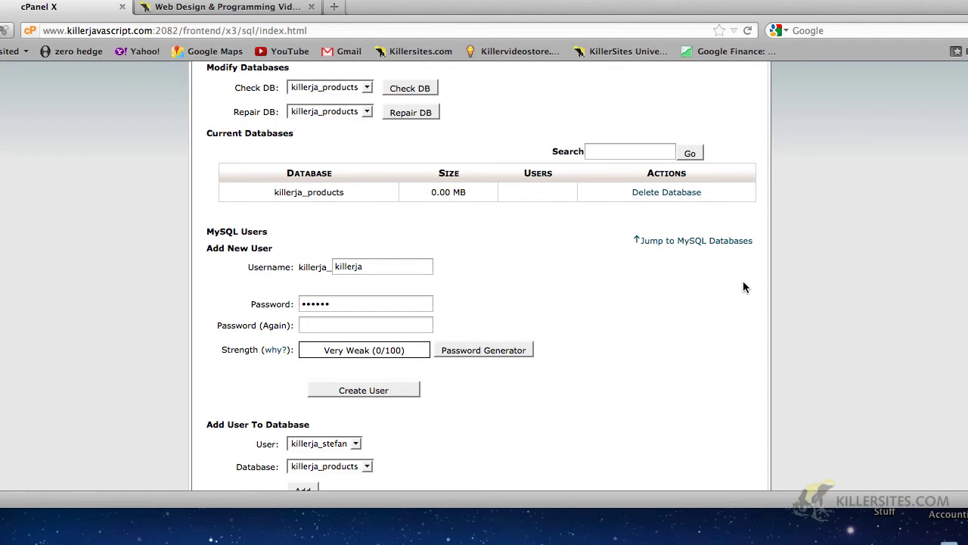
pyautogui.scroll(10, 743, 287)
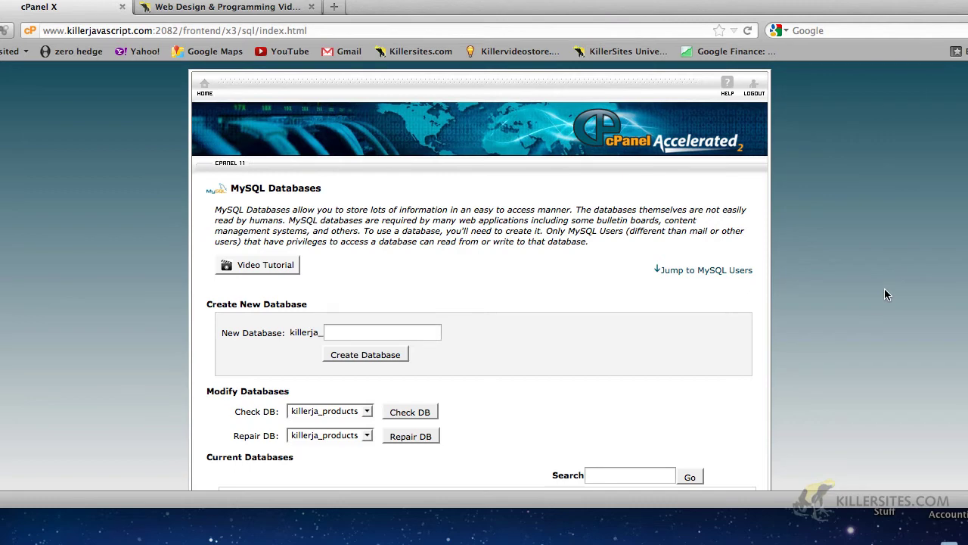
pyautogui.scroll(-5, 887, 294)
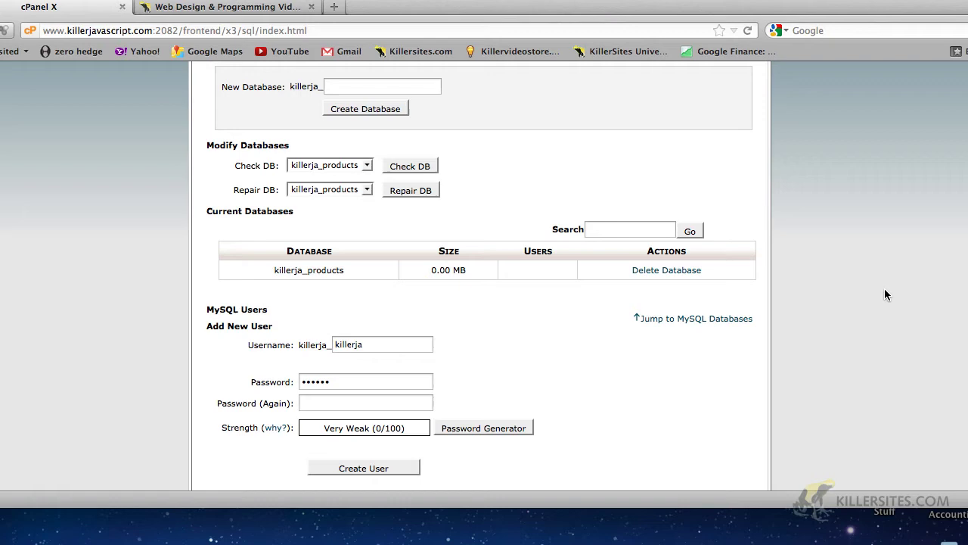
pyautogui.scroll(5, 885, 294)
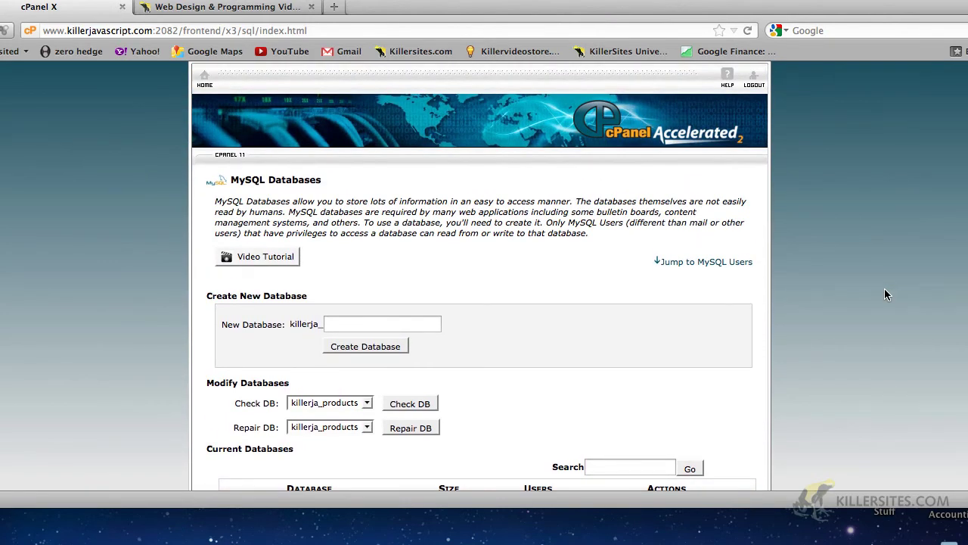
pyautogui.scroll(-5, 887, 295)
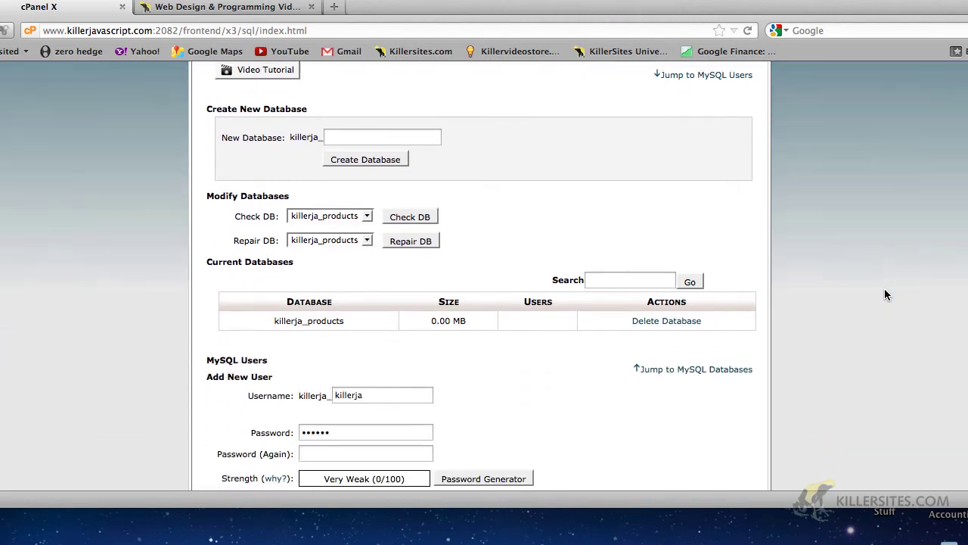
pyautogui.scroll(-1, 887, 294)
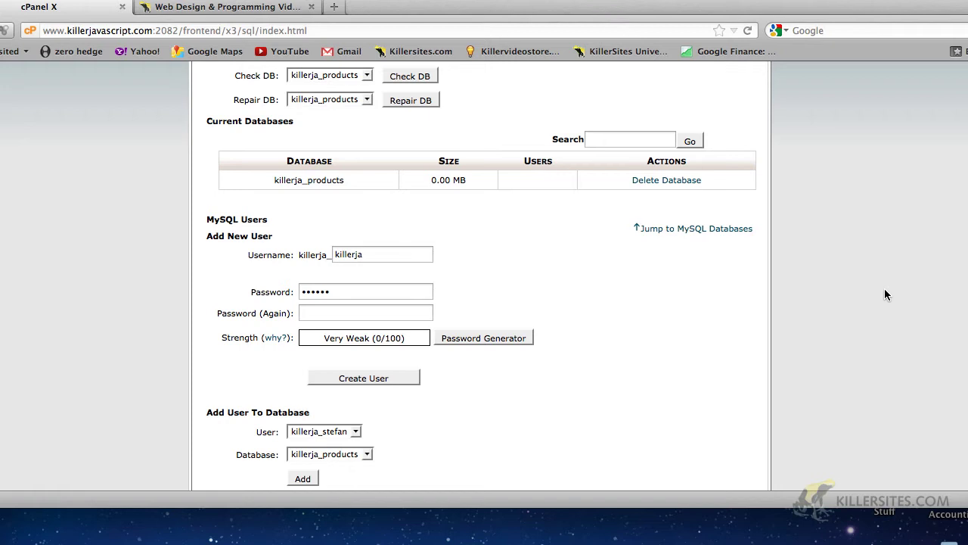
pyautogui.scroll(-3, 887, 294)
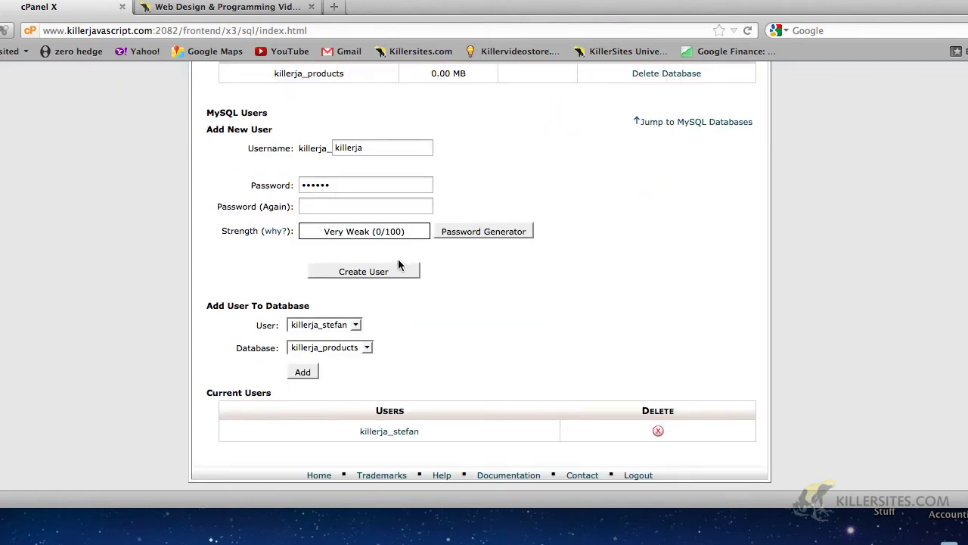
pyautogui.click(355, 325)
pyautogui.click(355, 324)
pyautogui.click(366, 348)
pyautogui.click(414, 341)
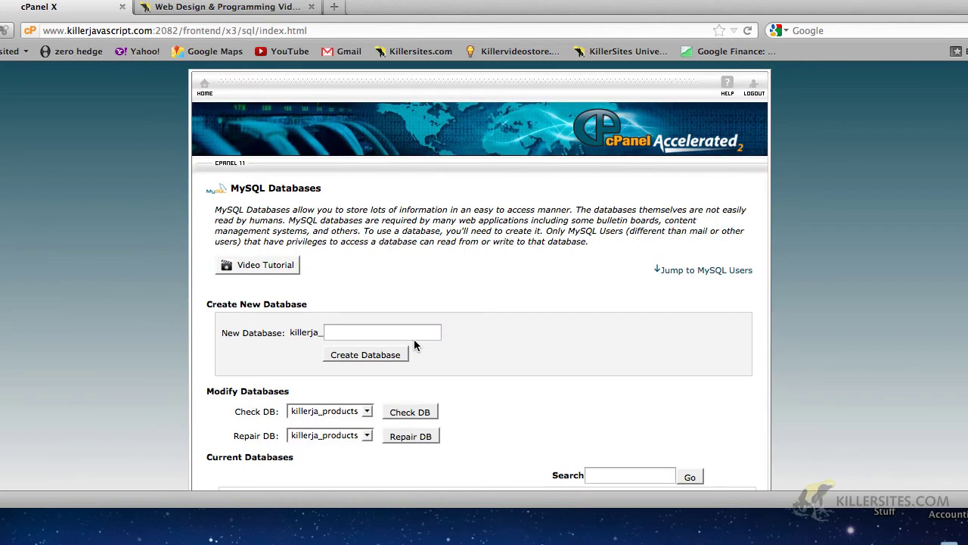
# Create the killerja_members database and view it under Current Databases beside killerja_products.
pyautogui.scroll(-3, 414, 341)
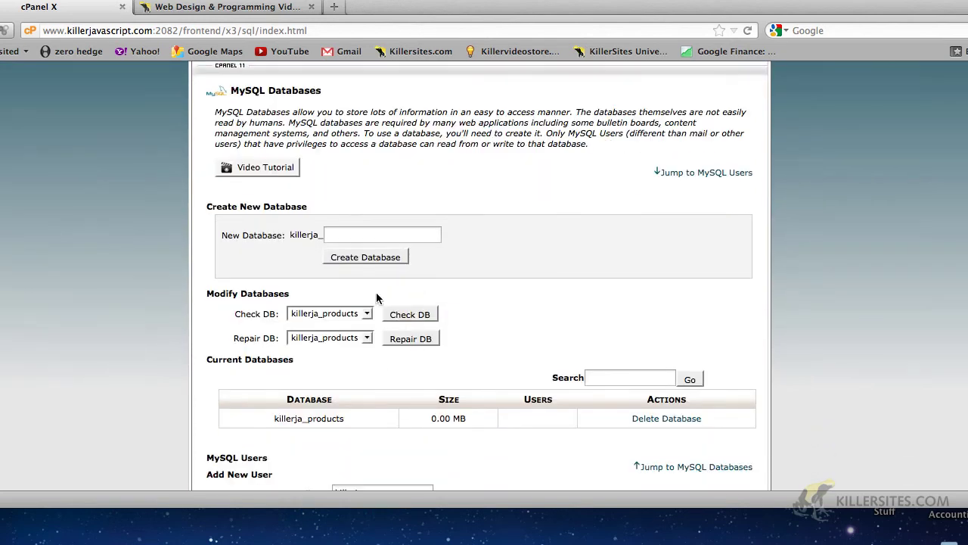
pyautogui.click(340, 234)
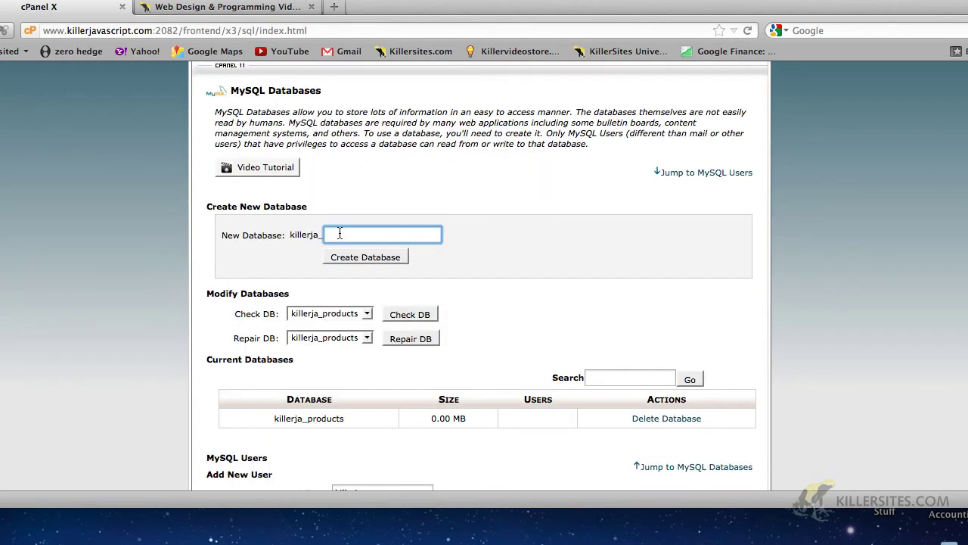
pyautogui.write('members')
pyautogui.click(339, 259)
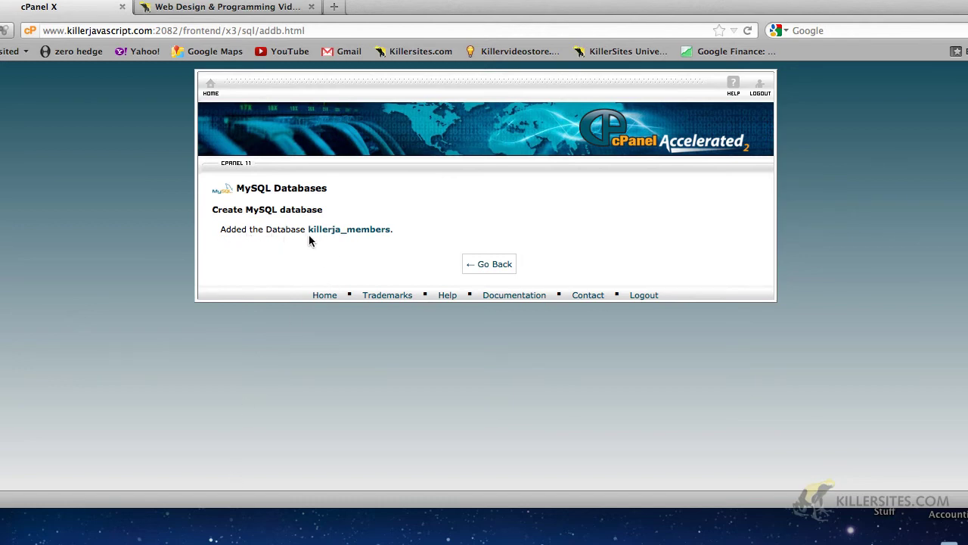
pyautogui.click(490, 267)
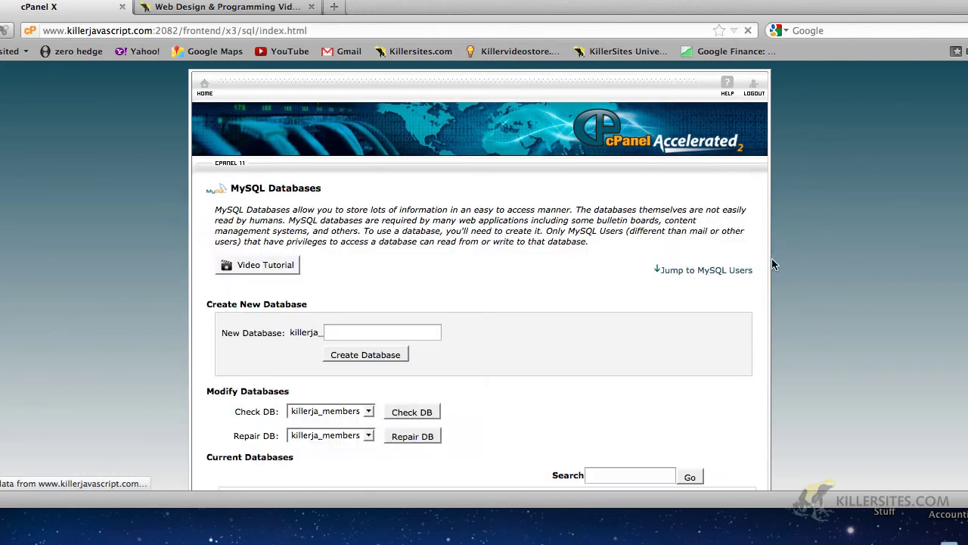
pyautogui.scroll(-5, 773, 263)
pyautogui.scroll(-3, 773, 262)
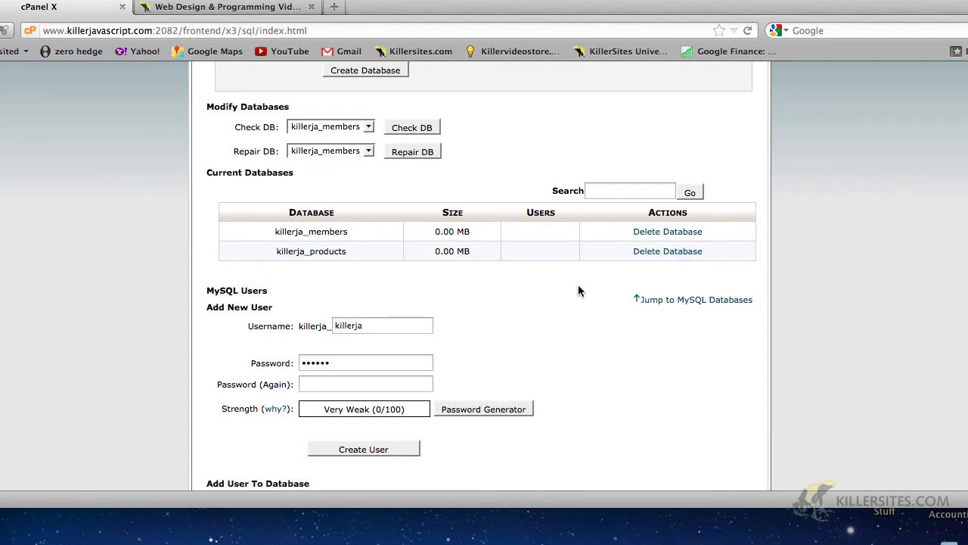
pyautogui.scroll(-5, 787, 286)
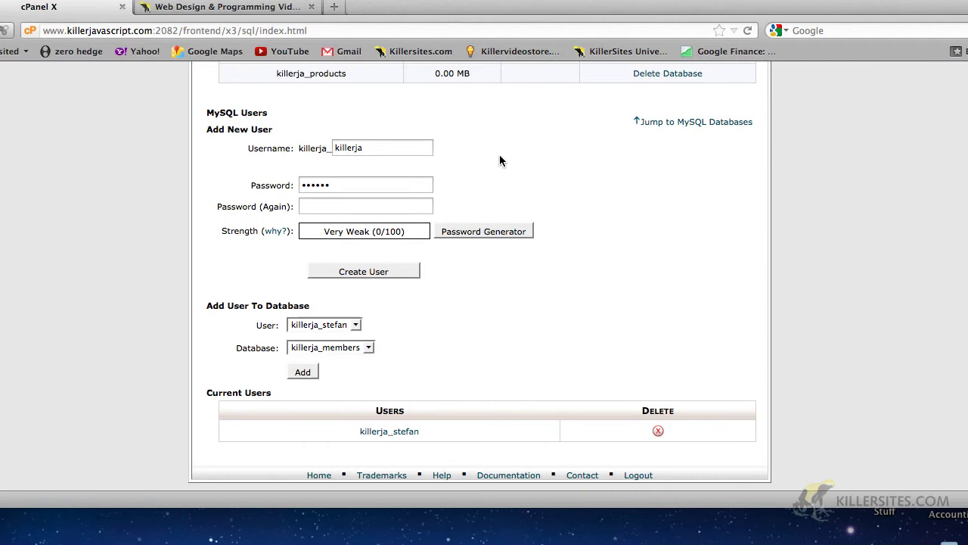
# Name the new MySQL user 'product', shortened from 'products'.
pyautogui.click(355, 325)
pyautogui.click(357, 326)
pyautogui.doubleClick(368, 148)
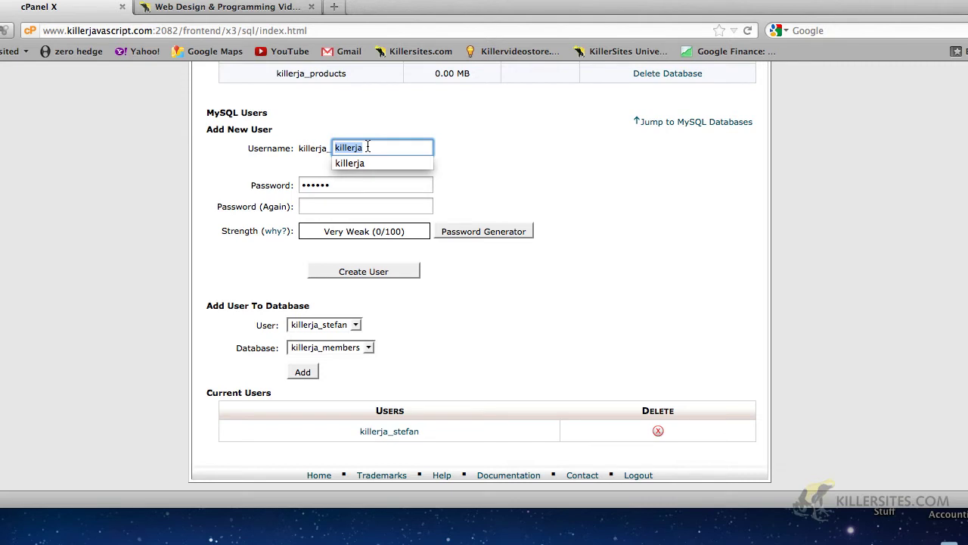
pyautogui.write('products')
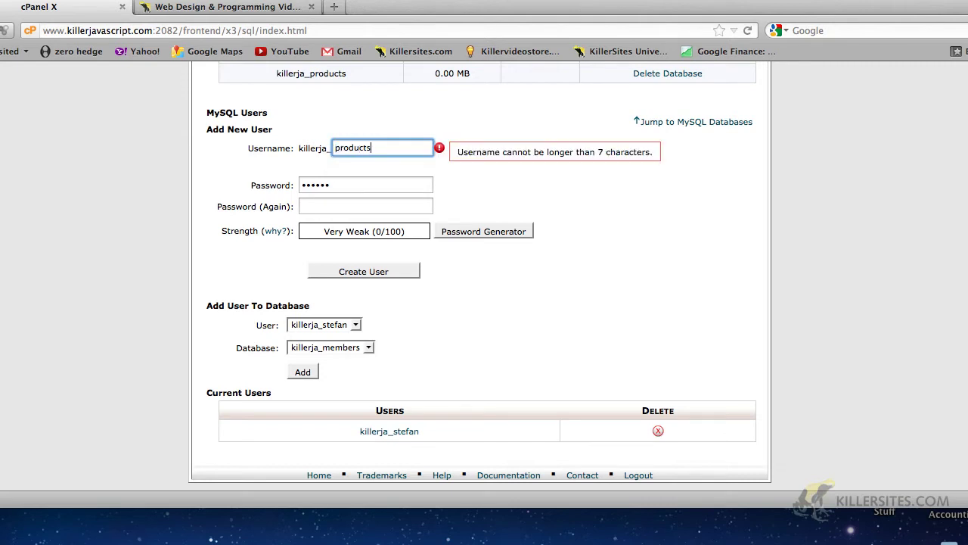
pyautogui.press('BackSpace')
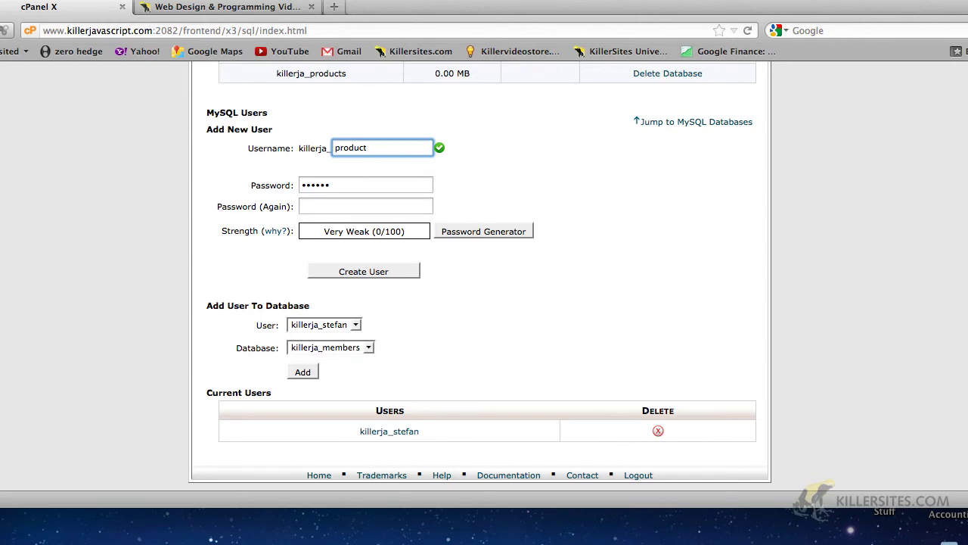
pyautogui.write('s')
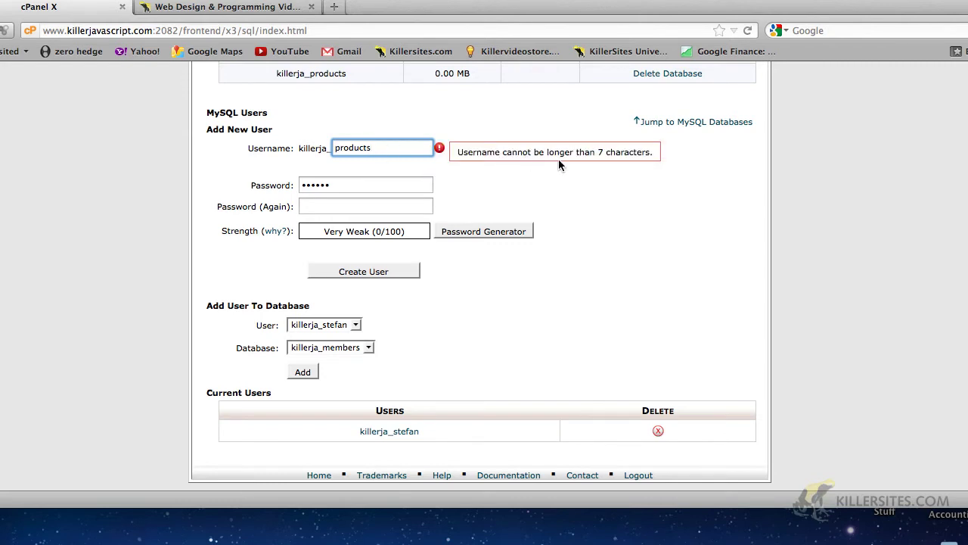
pyautogui.press('BackSpace')
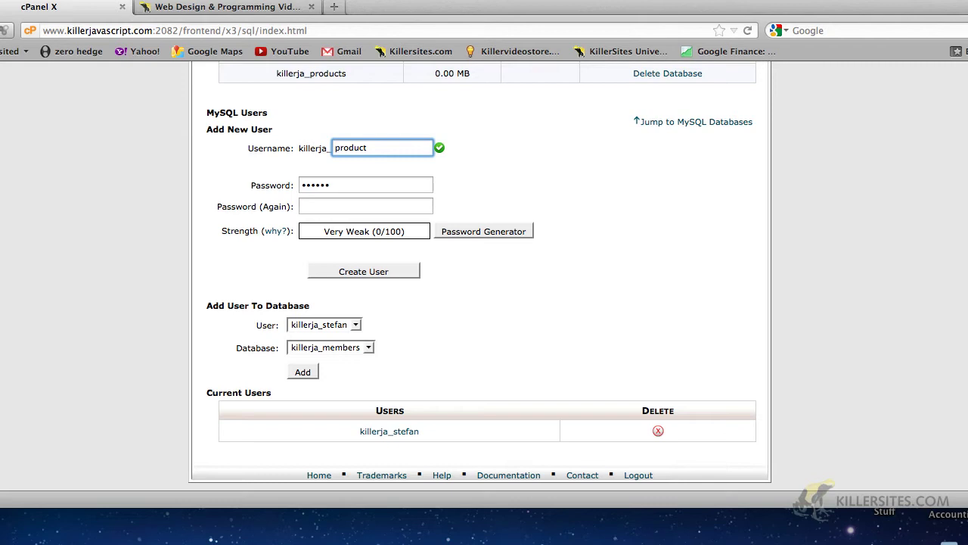
# Enter the user's password and confirmation, create killerja_product, and return to MySQL Databases.
pyautogui.doubleClick(417, 184)
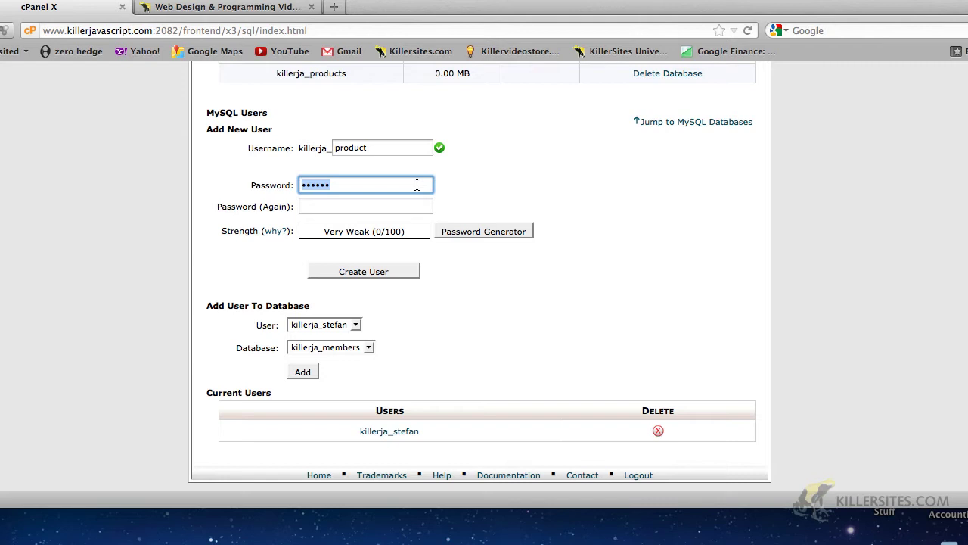
pyautogui.write('abc')
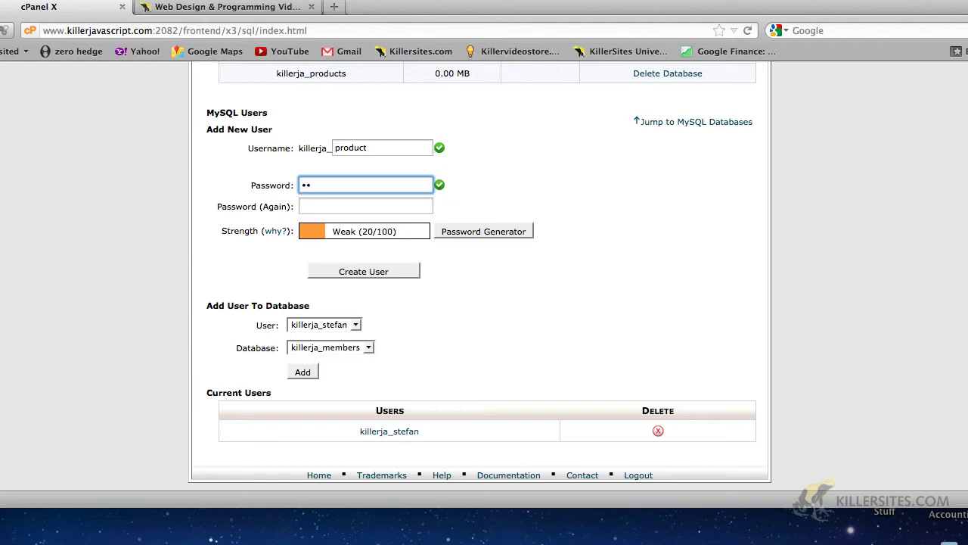
pyautogui.write('12')
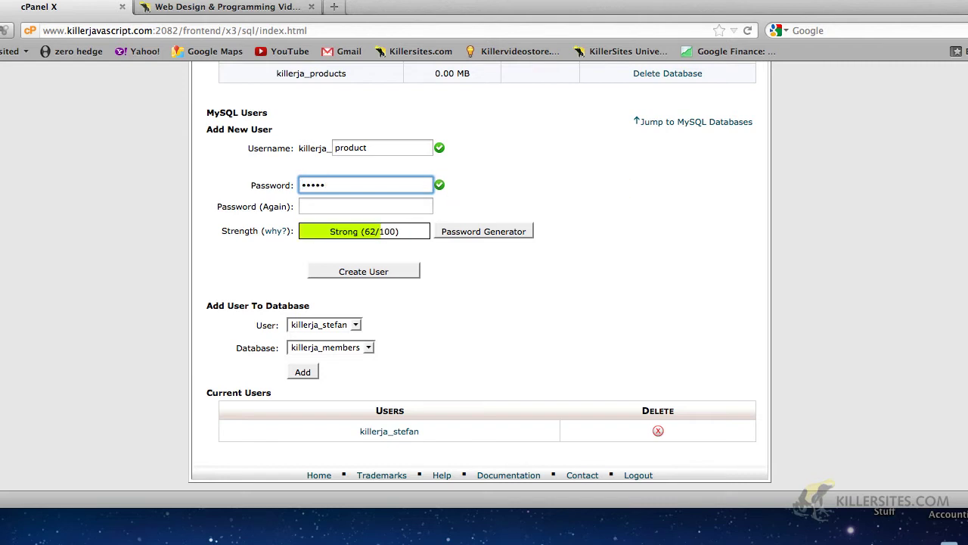
pyautogui.write('3456')
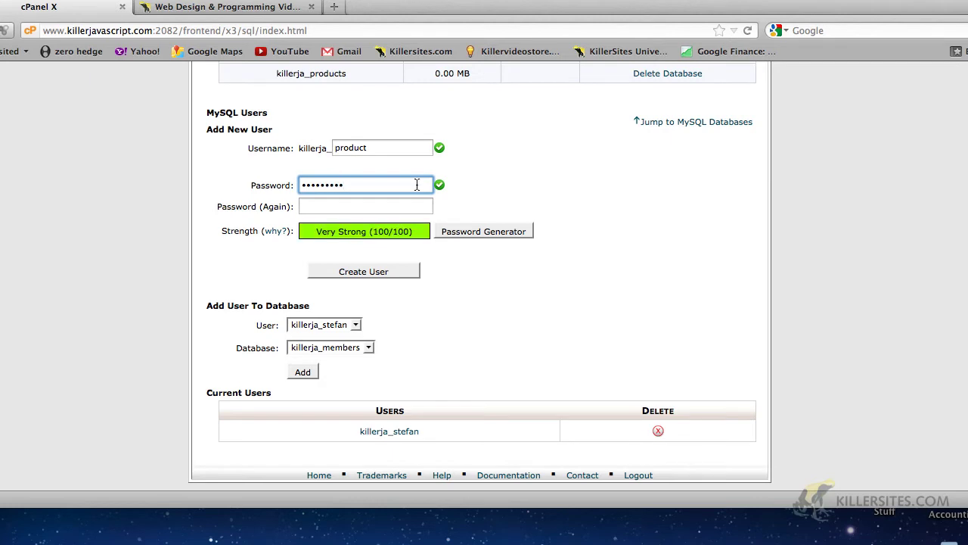
pyautogui.click(371, 207)
pyautogui.write('pass')
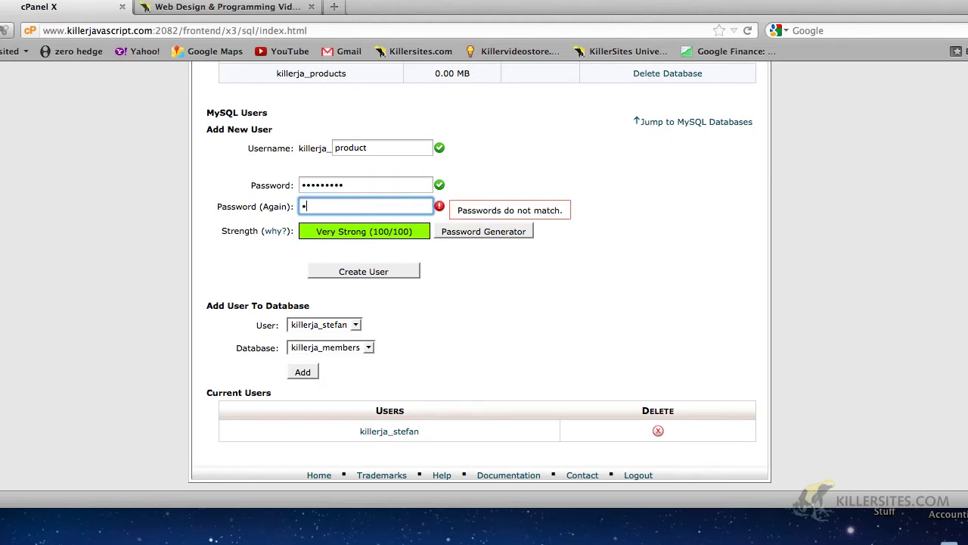
pyautogui.write('23456')
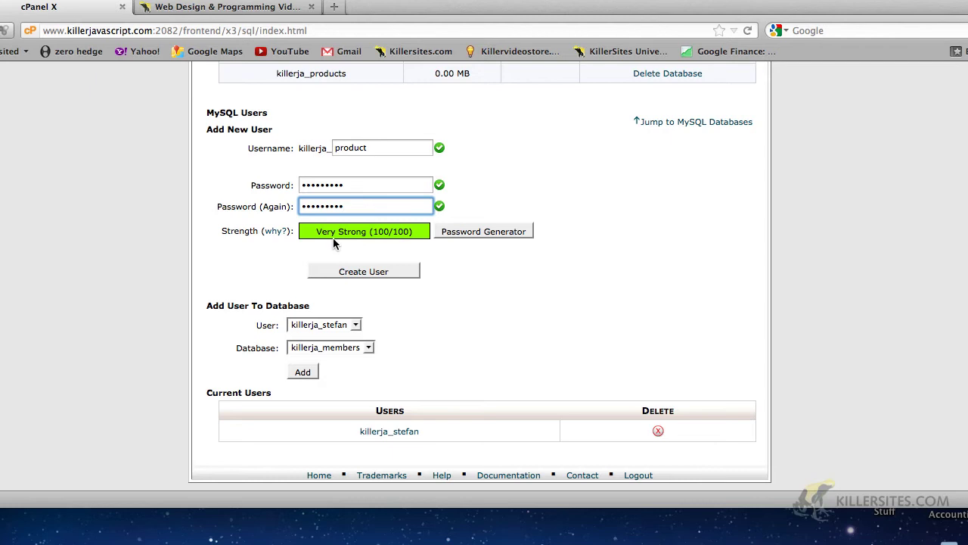
pyautogui.click(345, 271)
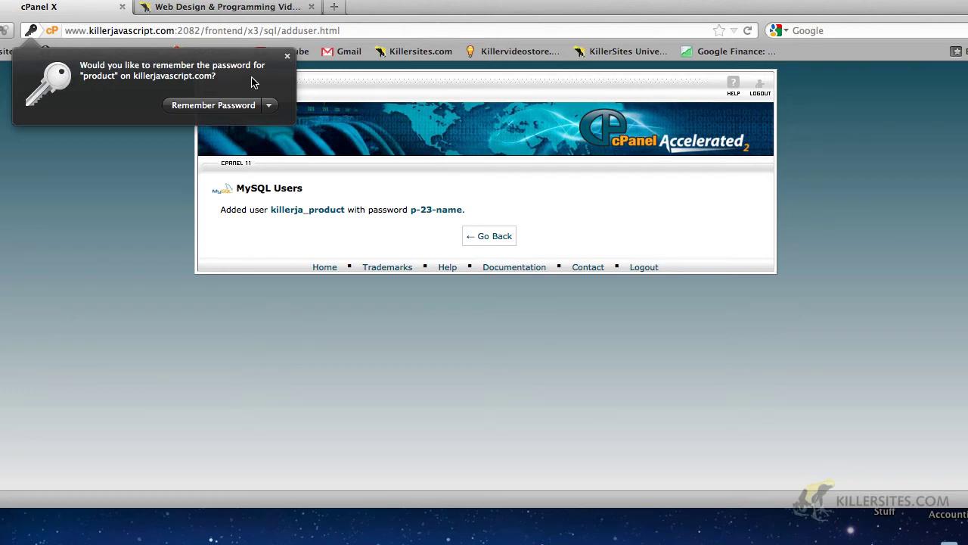
pyautogui.click(288, 57)
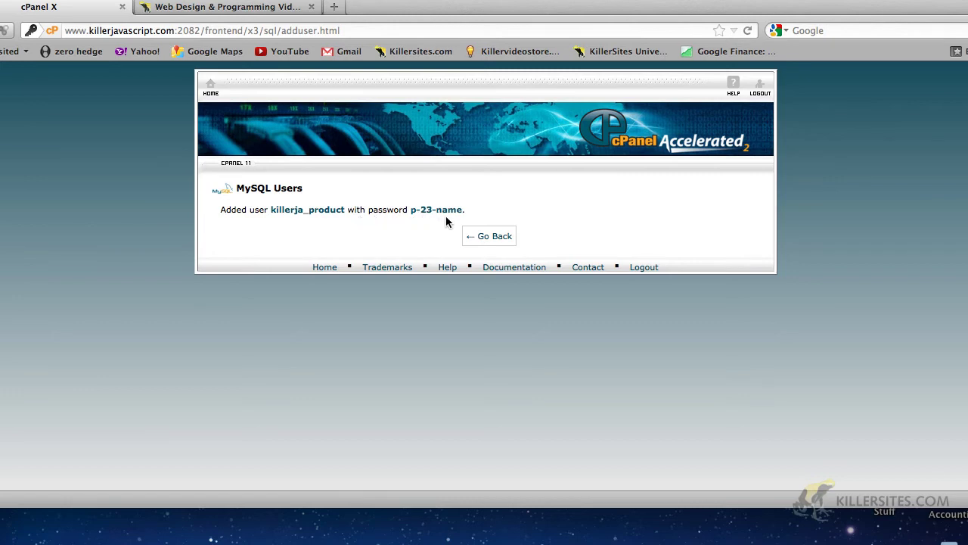
pyautogui.click(485, 237)
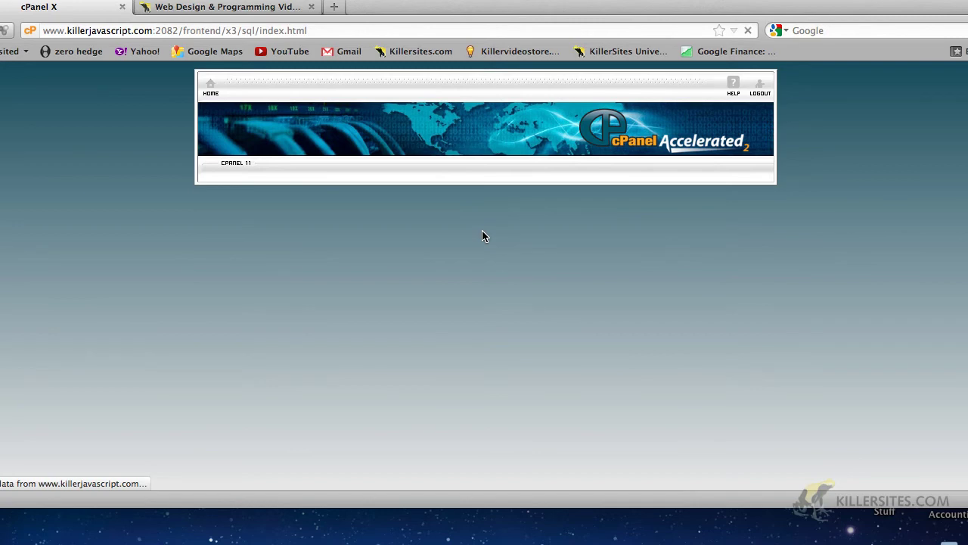
# In Add User To Database, choose user killerja_stefan and database killerja_products, and add them.
pyautogui.scroll(-8, 482, 231)
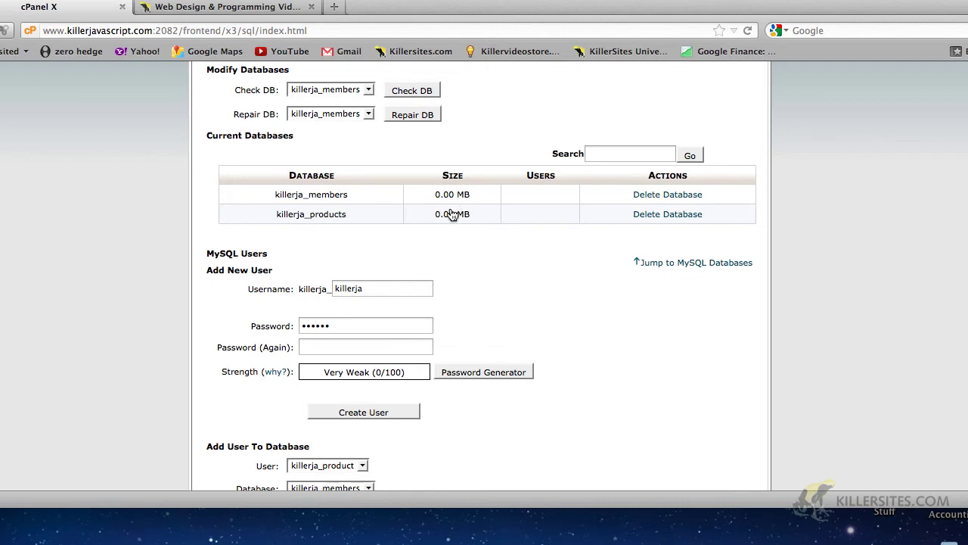
pyautogui.scroll(-5, 489, 256)
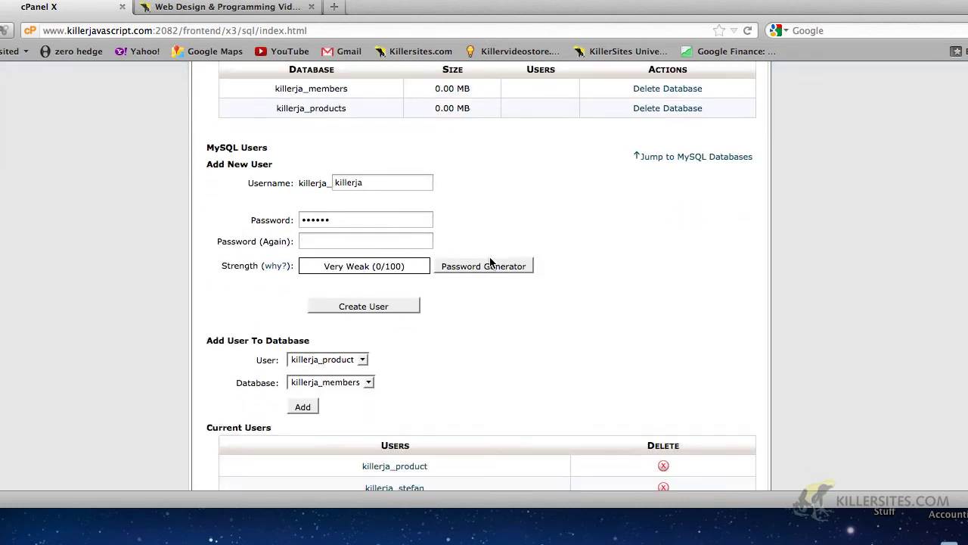
pyautogui.click(364, 304)
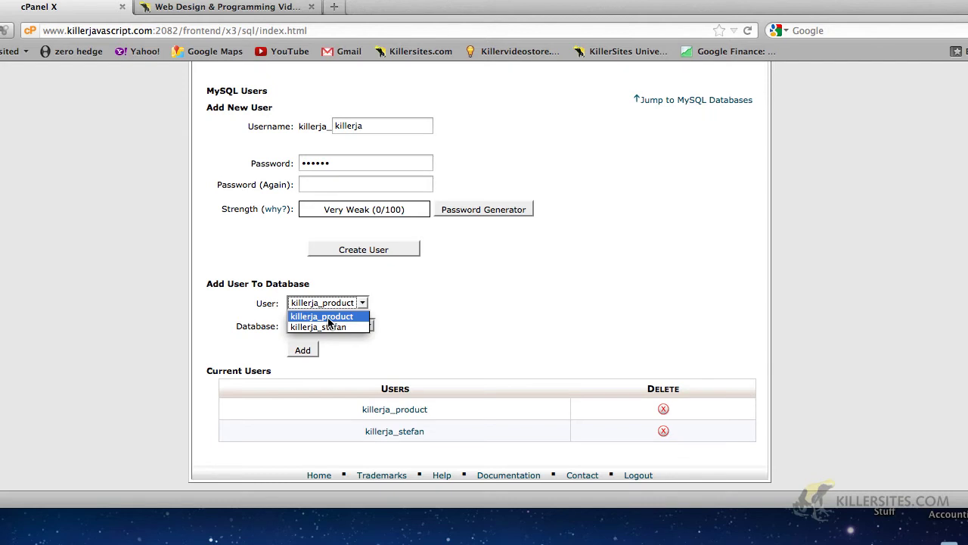
pyautogui.click(418, 288)
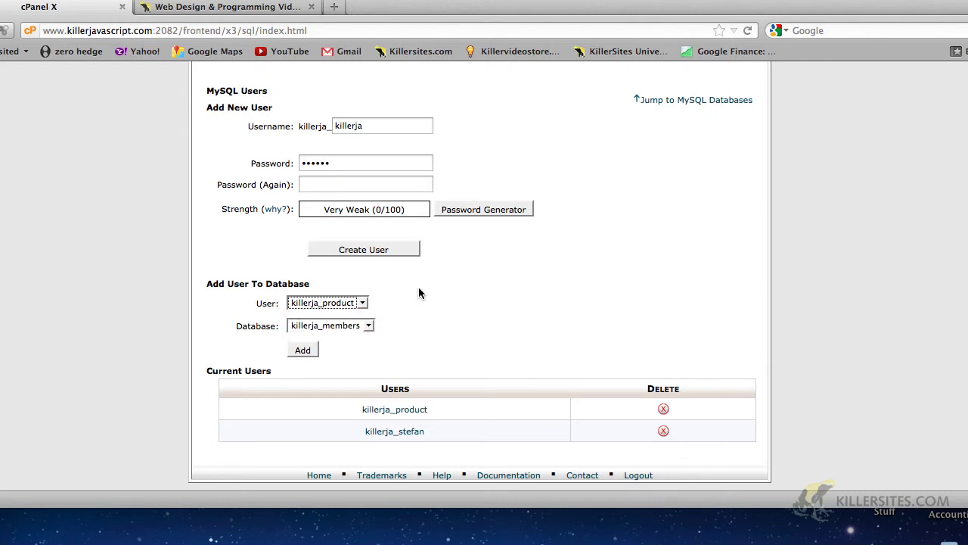
pyautogui.click(362, 326)
pyautogui.click(356, 351)
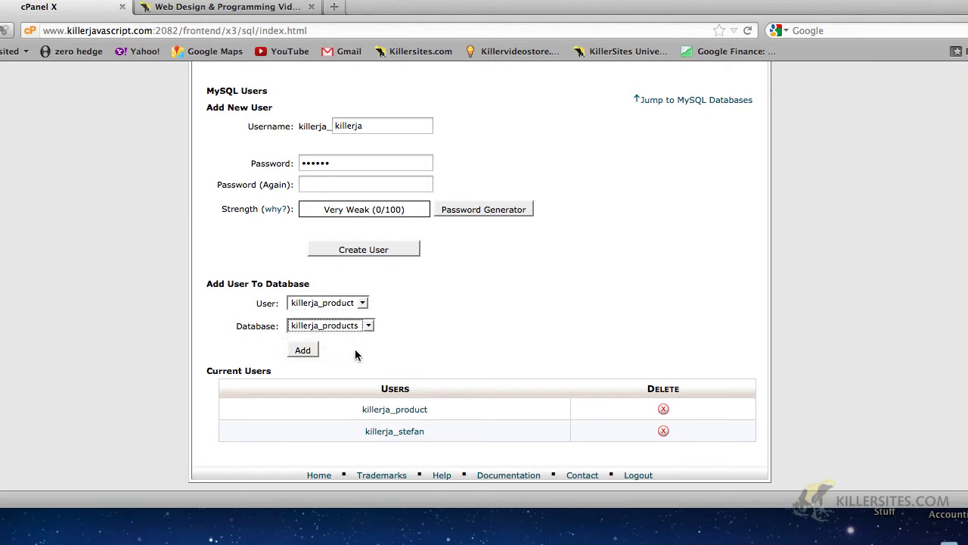
pyautogui.click(363, 303)
pyautogui.click(382, 286)
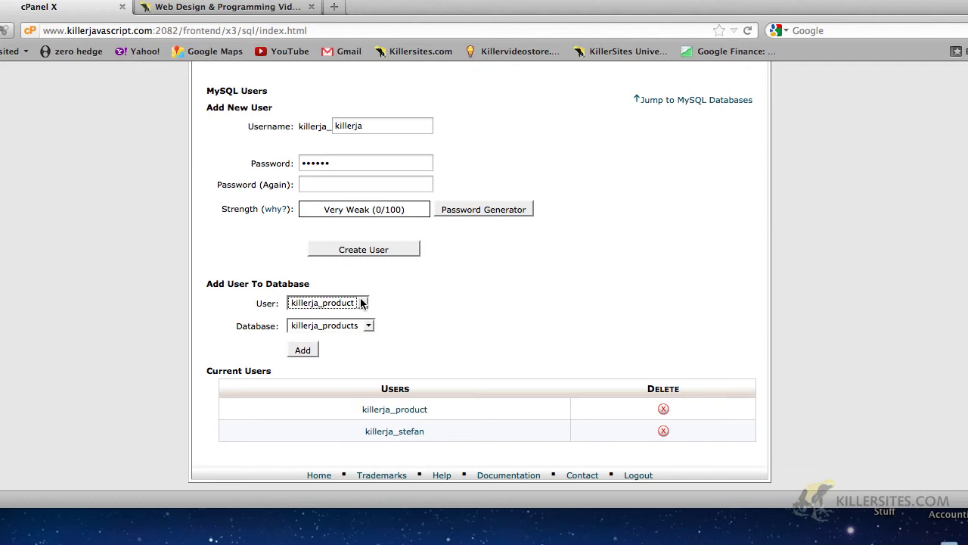
pyautogui.click(363, 302)
pyautogui.click(348, 330)
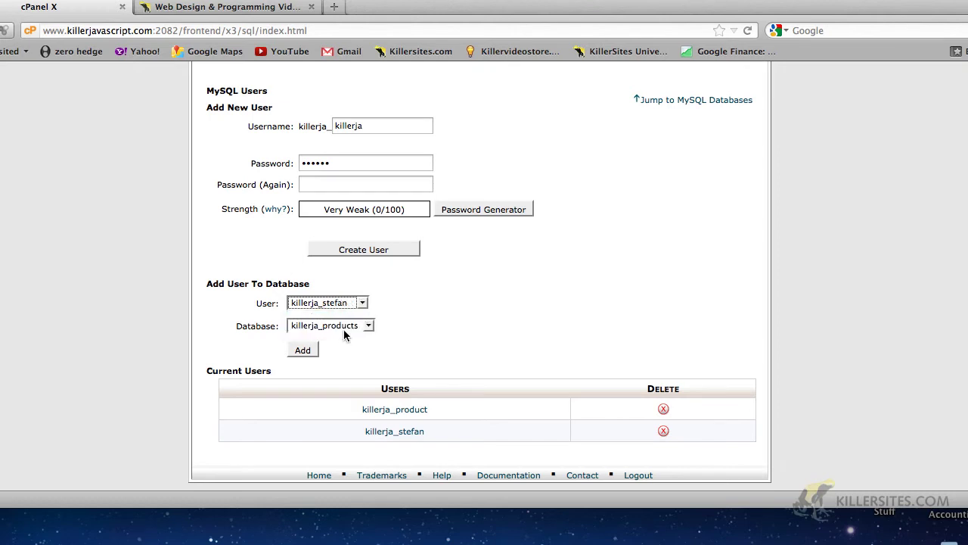
pyautogui.click(298, 352)
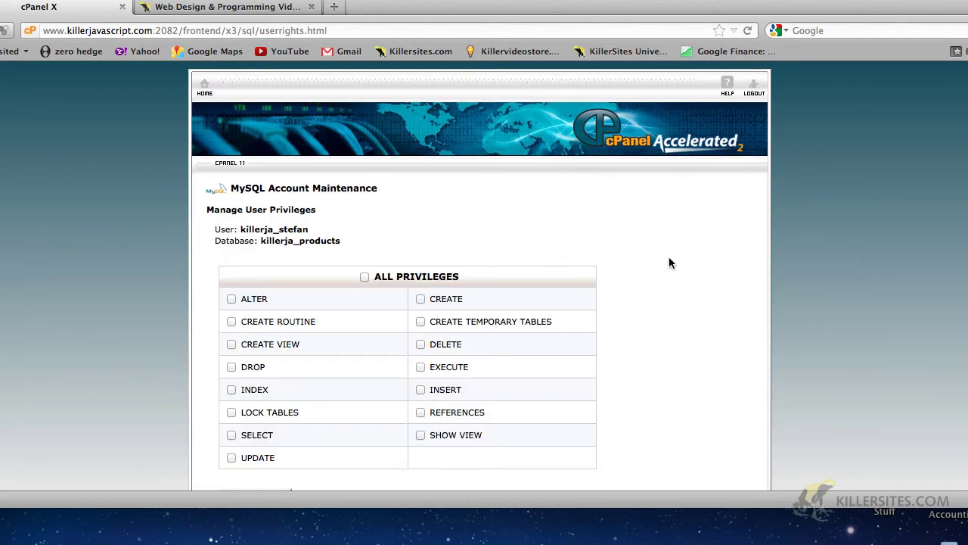
pyautogui.scroll(-2, 669, 263)
pyautogui.scroll(-1, 669, 263)
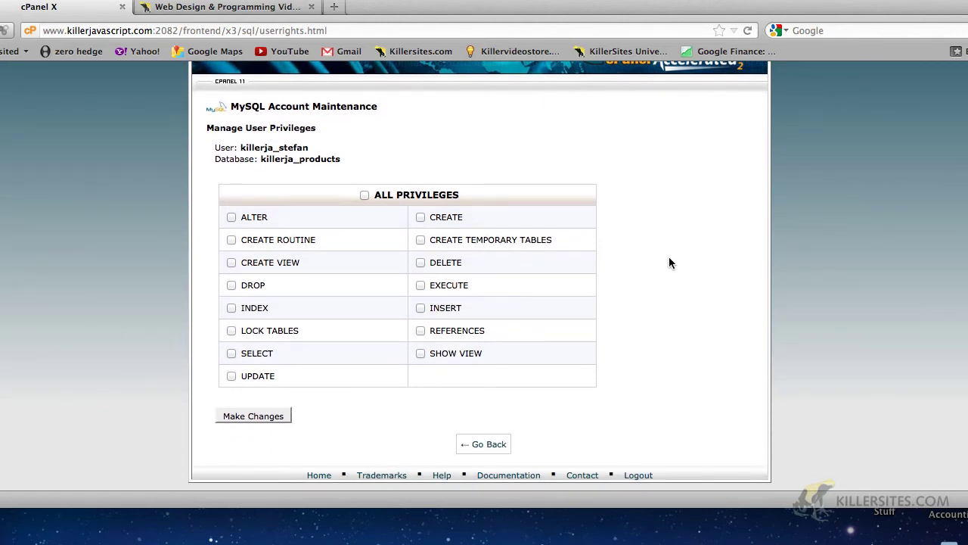
pyautogui.tripleClick(236, 149)
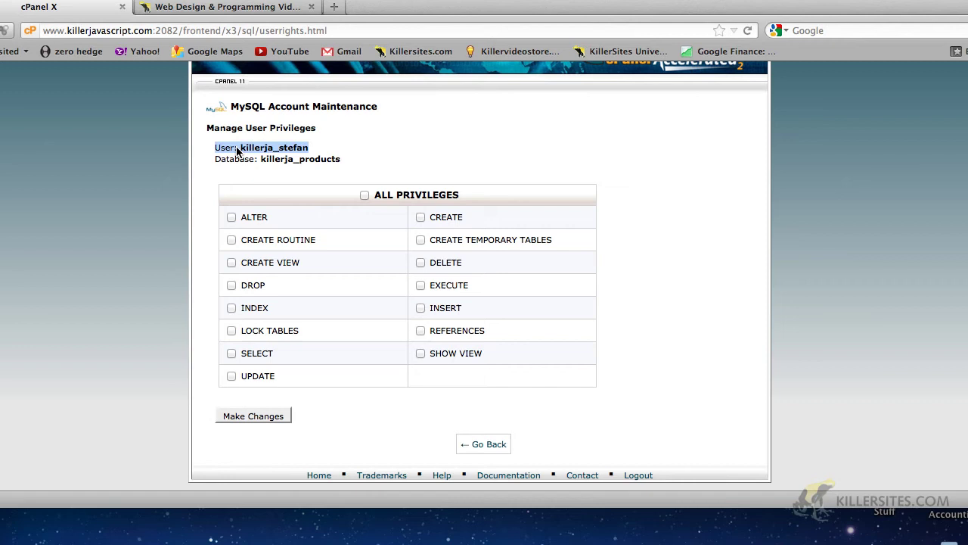
pyautogui.tripleClick(239, 159)
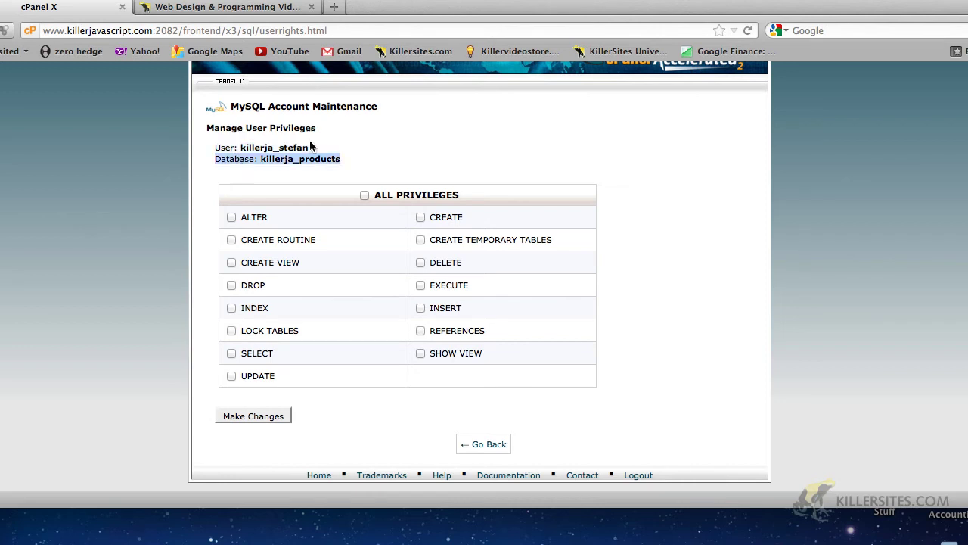
pyautogui.click(387, 127)
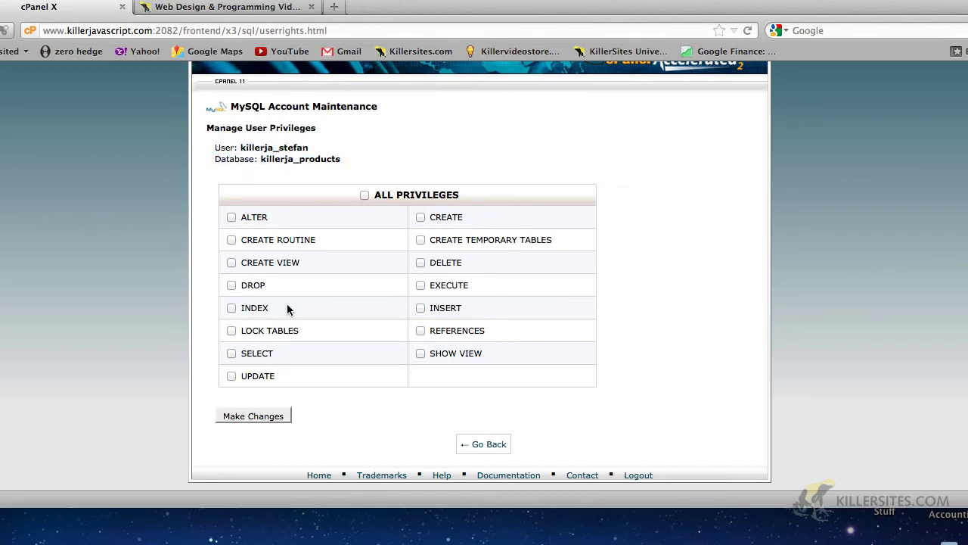
pyautogui.tripleClick(279, 147)
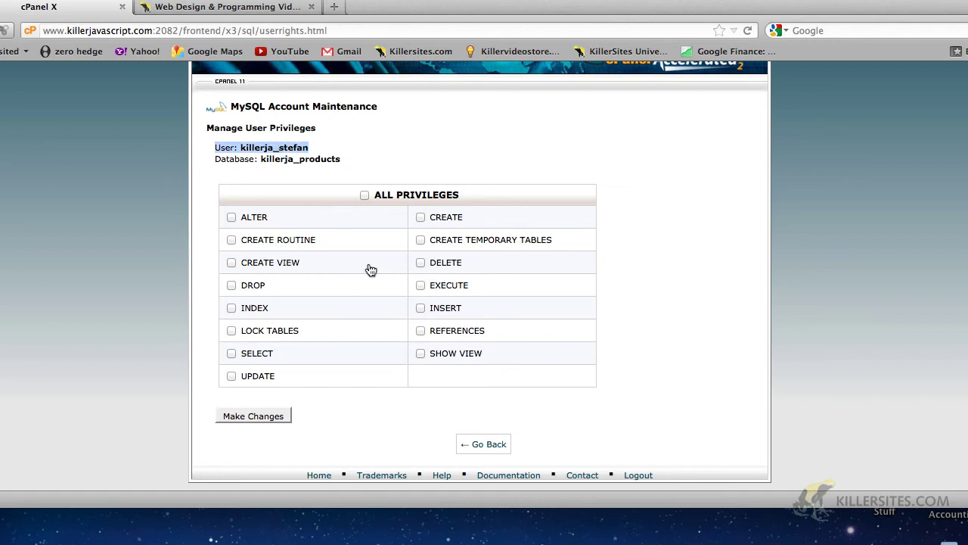
pyautogui.click(510, 117)
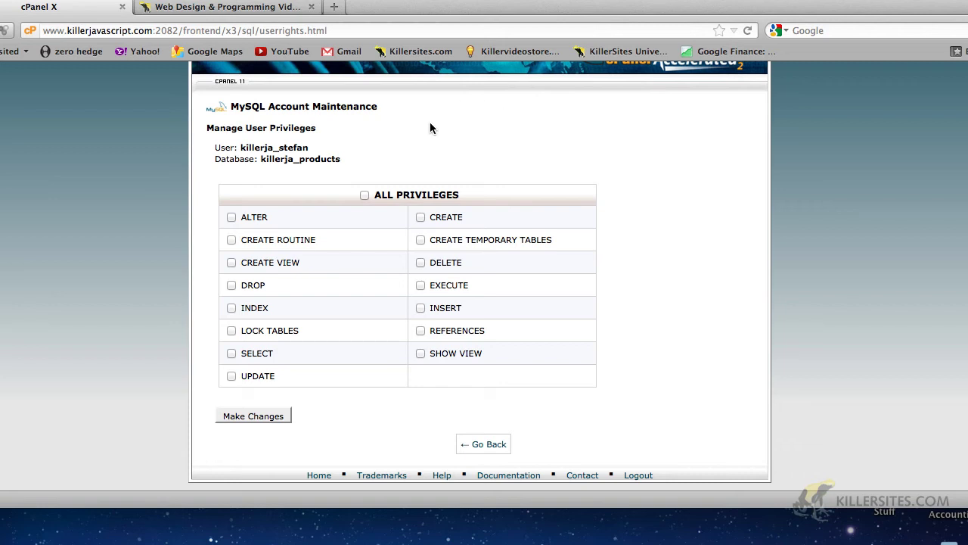
# Grant killerja_stefan ALL PRIVILEGES on killerja_products and save the changes.
pyautogui.click(232, 240)
pyautogui.click(232, 217)
pyautogui.click(365, 196)
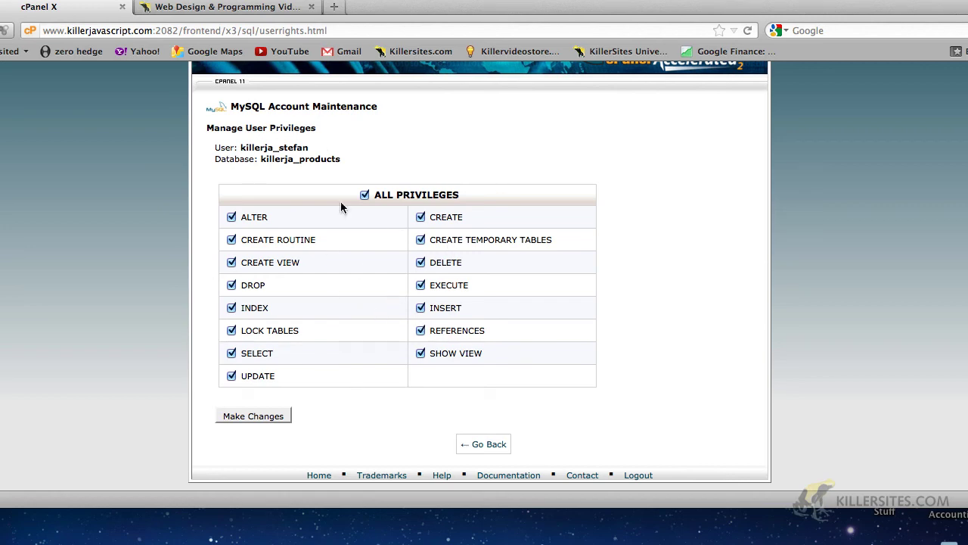
pyautogui.click(249, 416)
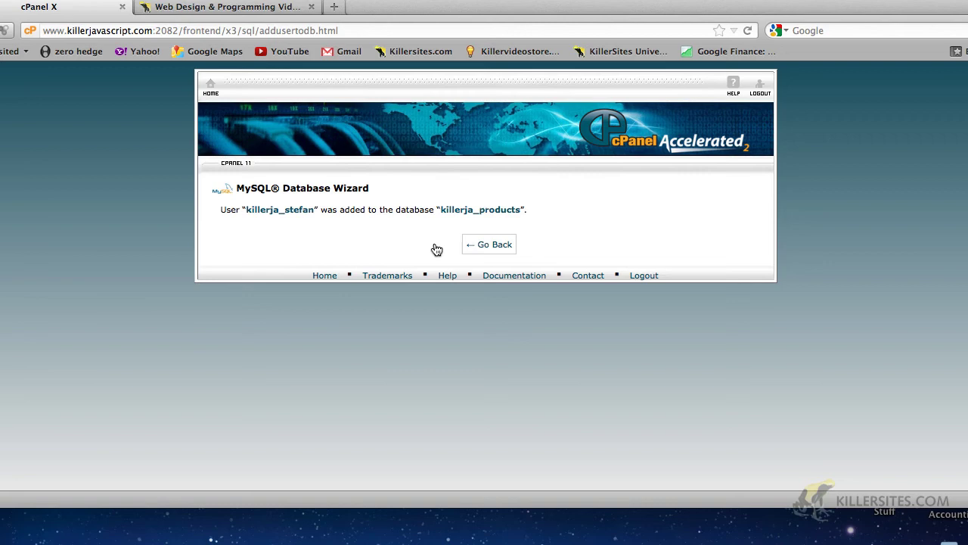
# Return to MySQL Databases and check killerja_stefan is listed as a user of killerja_products.
pyautogui.click(489, 244)
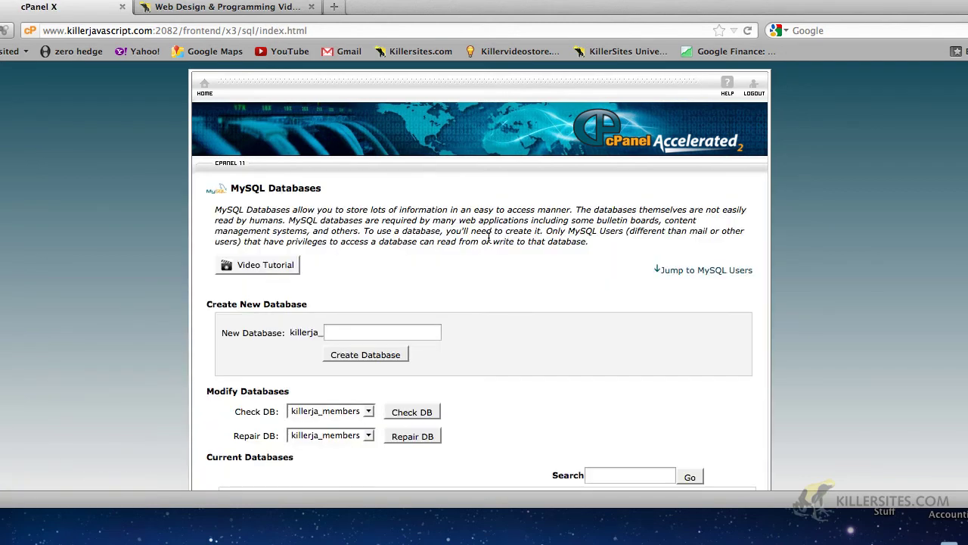
pyautogui.scroll(-10, 488, 238)
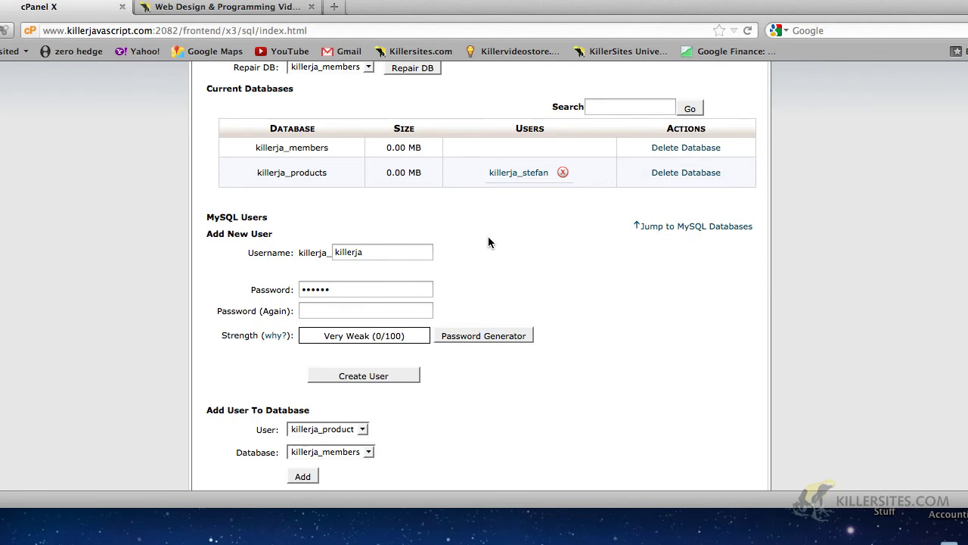
pyautogui.scroll(1, 488, 242)
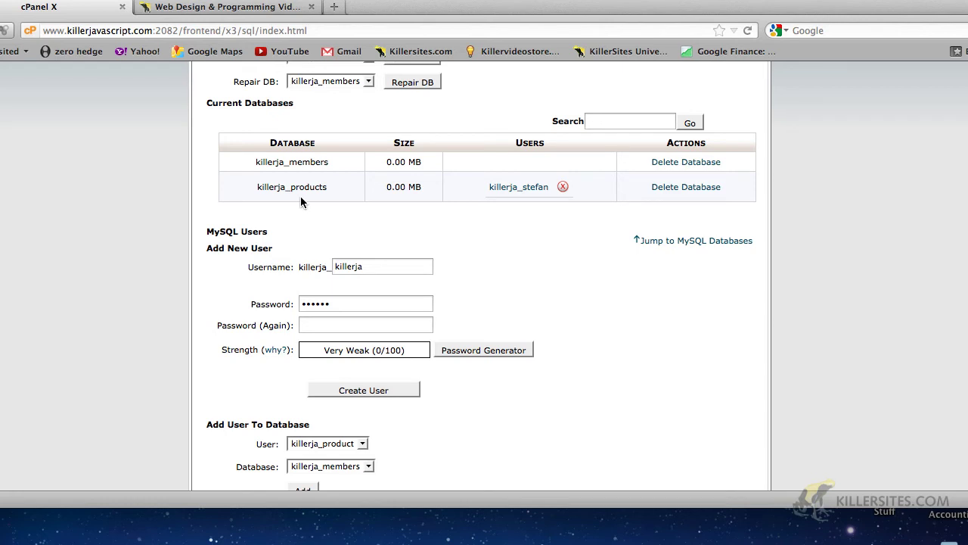
pyautogui.click(511, 189)
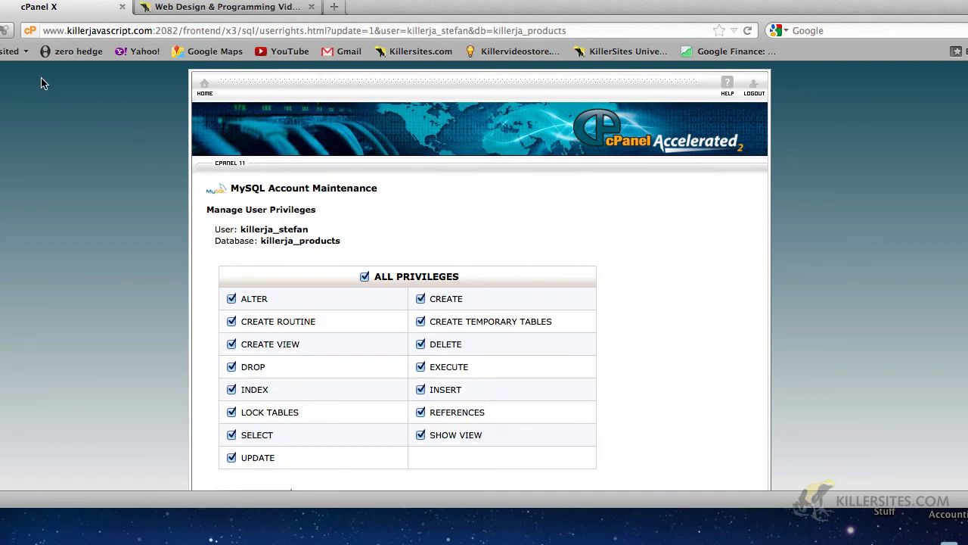
pyautogui.scroll(-3, 85, 312)
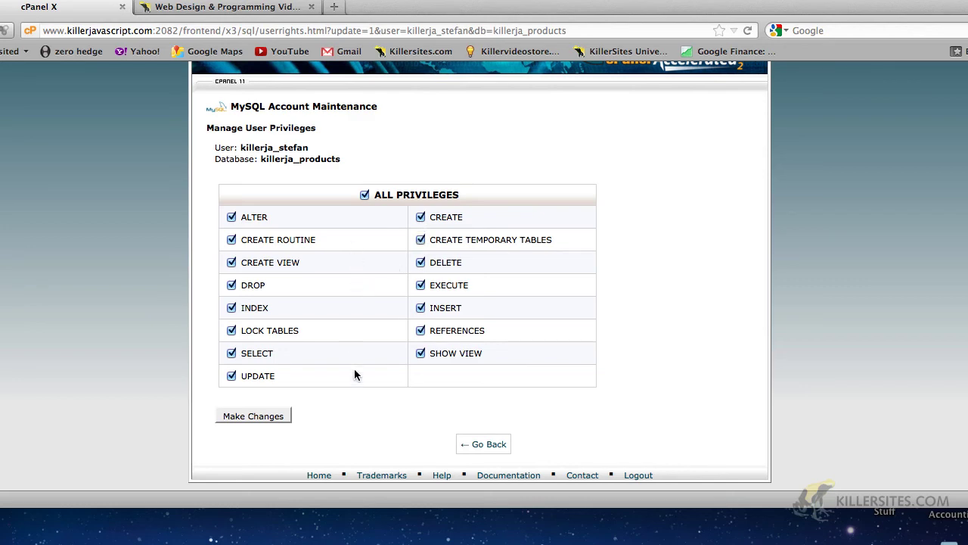
pyautogui.click(471, 444)
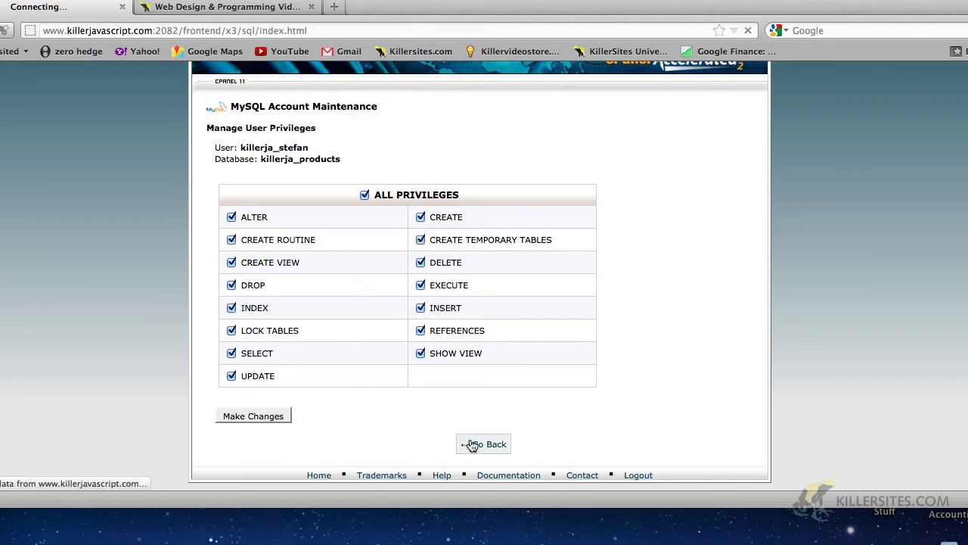
pyautogui.scroll(-5, 540, 329)
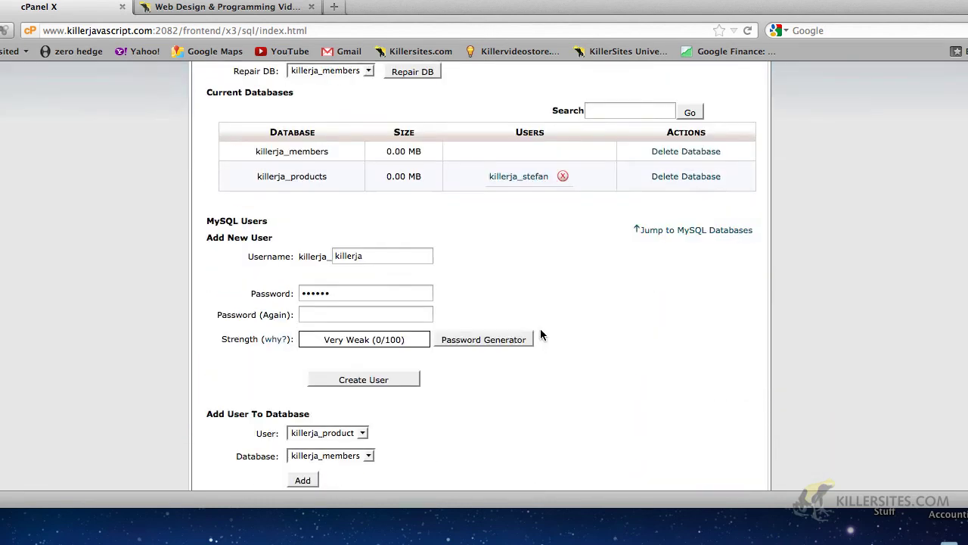
# Add user killerja_stefan to the killerja_members database.
pyautogui.scroll(-3, 541, 333)
pyautogui.scroll(3, 540, 333)
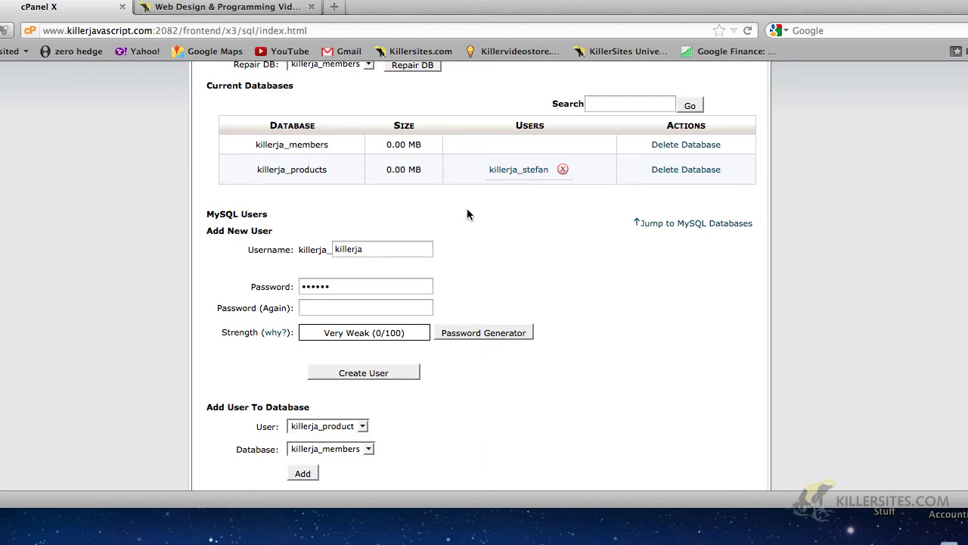
pyautogui.scroll(-3, 468, 211)
pyautogui.scroll(5, 465, 212)
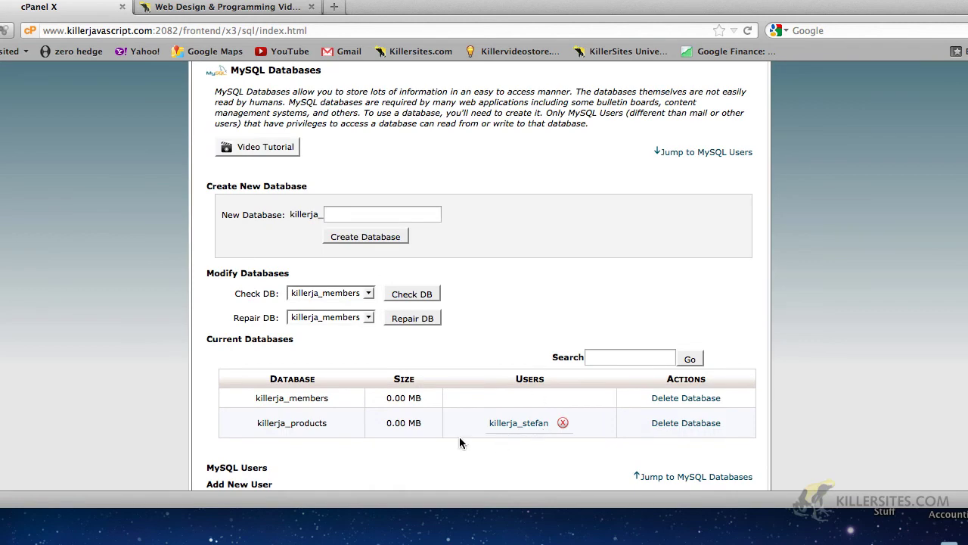
pyautogui.scroll(-3, 454, 434)
pyautogui.scroll(-2, 449, 432)
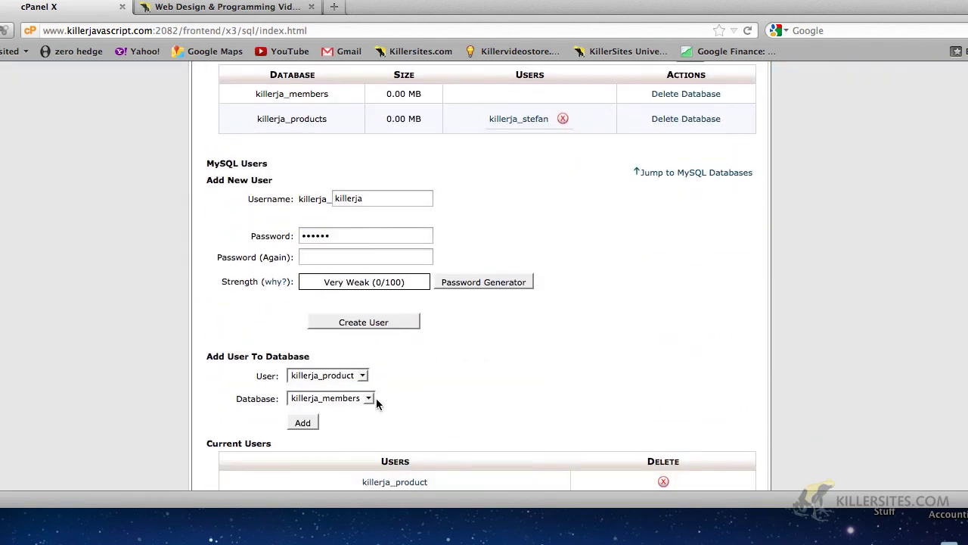
pyautogui.click(360, 376)
pyautogui.click(348, 400)
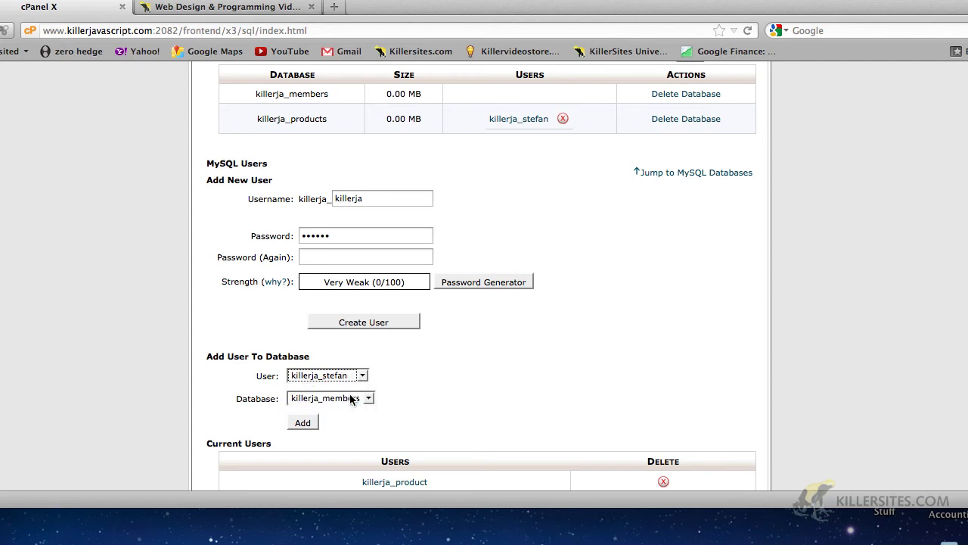
pyautogui.click(352, 399)
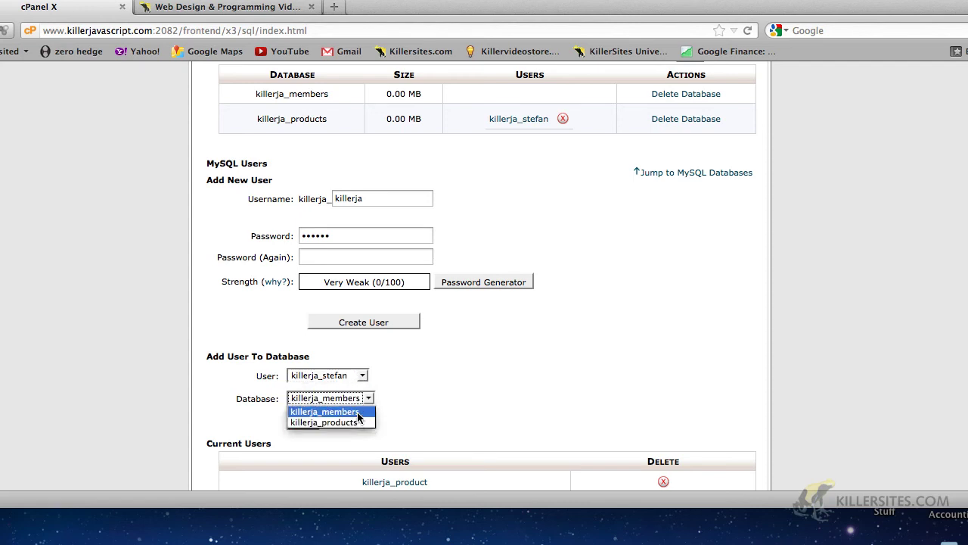
pyautogui.click(357, 411)
pyautogui.click(303, 424)
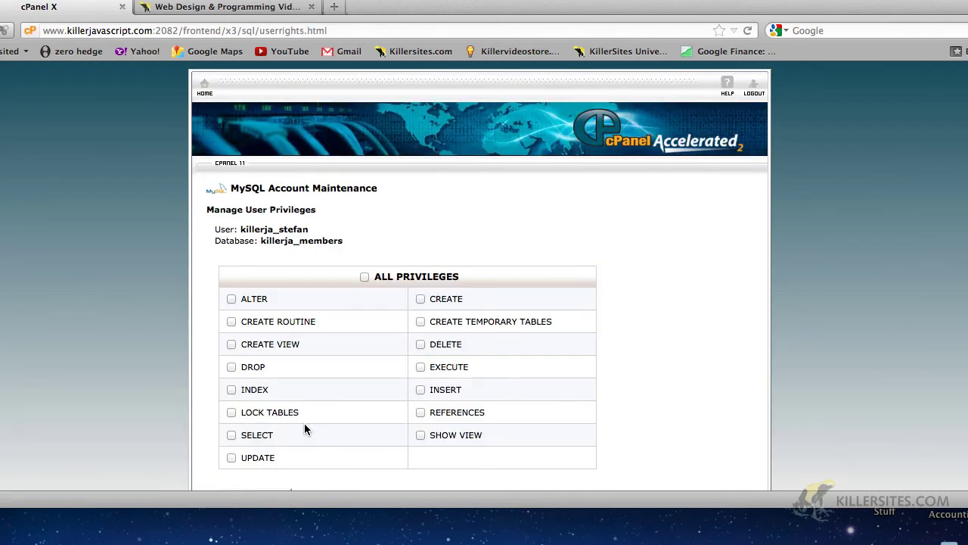
# Grant killerja_stefan only SELECT and SHOW VIEW on killerja_members, save, and go back.
pyautogui.scroll(-2, 305, 429)
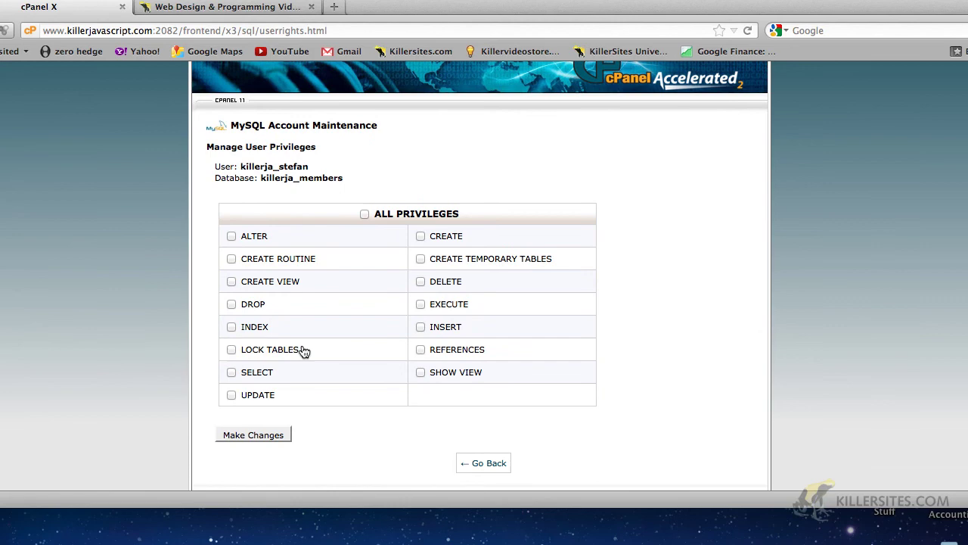
pyautogui.click(231, 372)
pyautogui.click(421, 373)
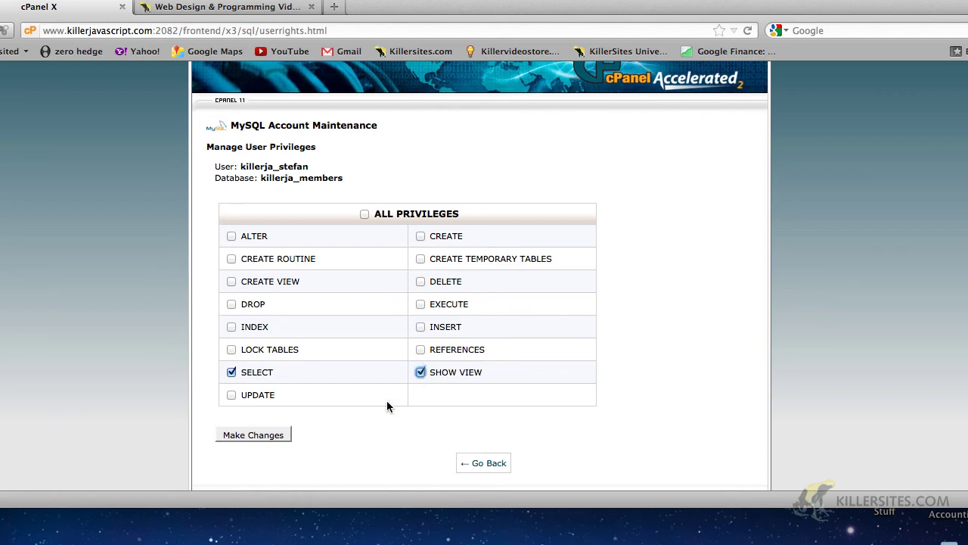
pyautogui.click(283, 439)
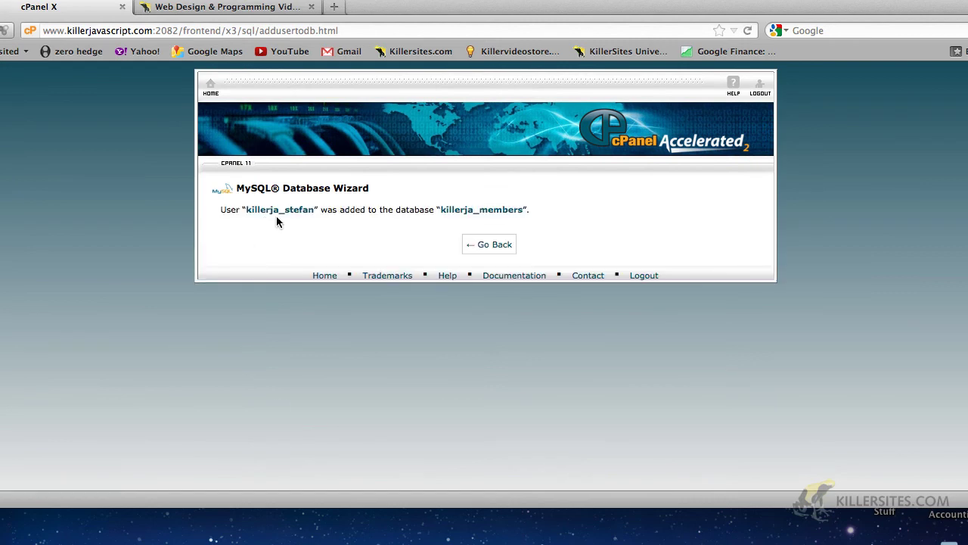
pyautogui.click(483, 246)
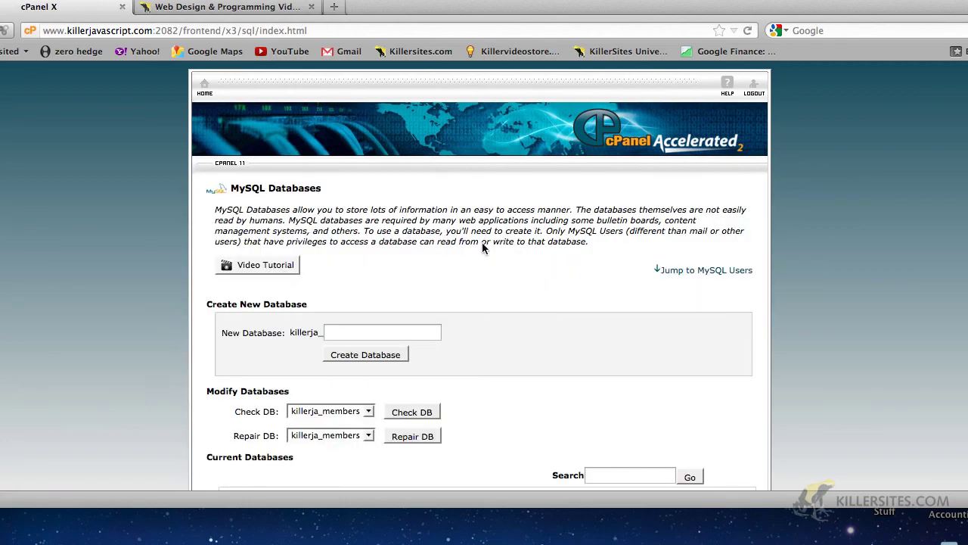
# Add killerja_product to killerja_products with ALL PRIVILEGES, save, and return to MySQL Databases.
pyautogui.scroll(-10, 495, 295)
pyautogui.scroll(4, 494, 295)
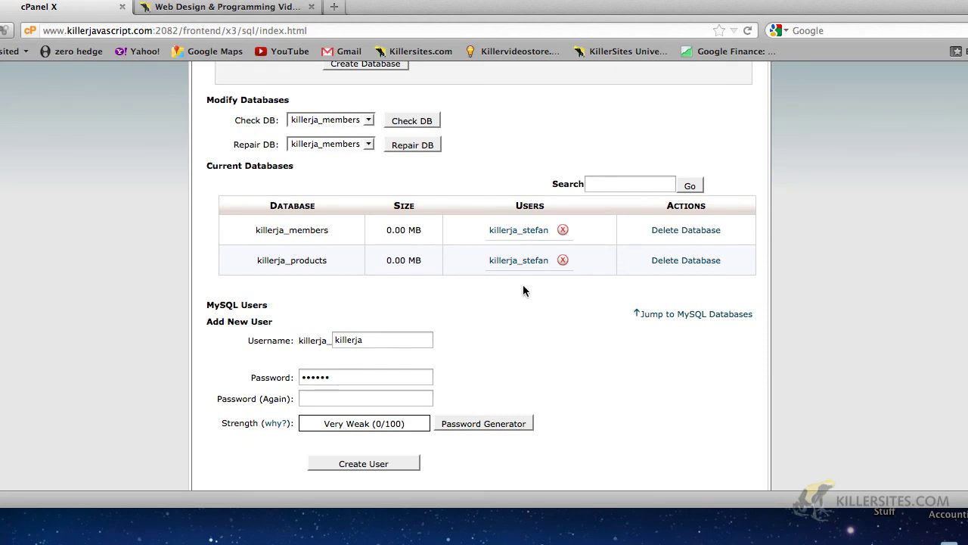
pyautogui.scroll(-5, 499, 294)
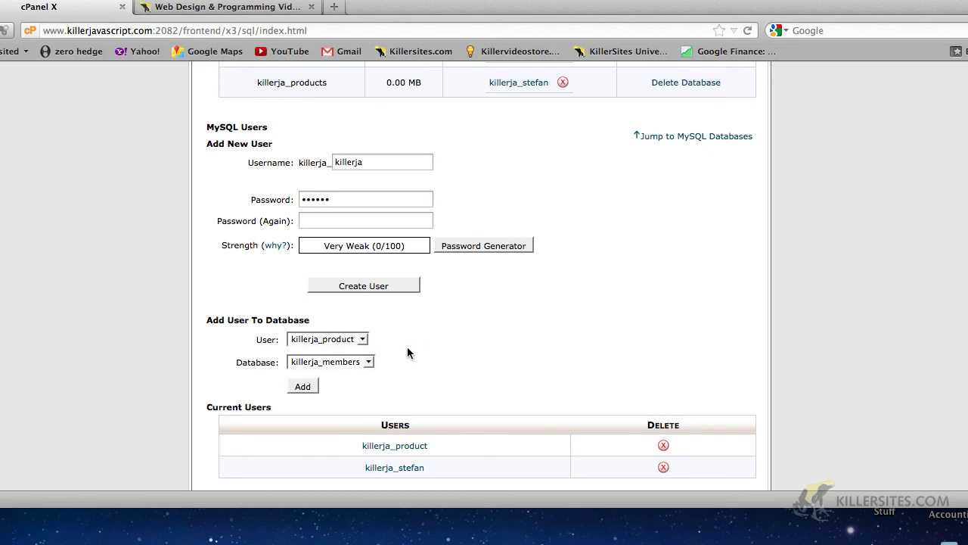
pyautogui.click(369, 362)
pyautogui.click(354, 390)
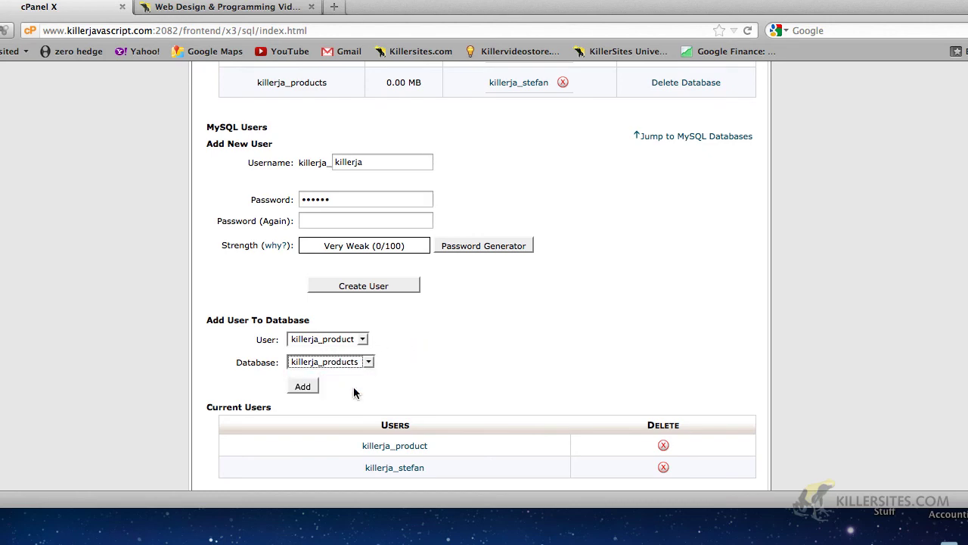
pyautogui.click(306, 387)
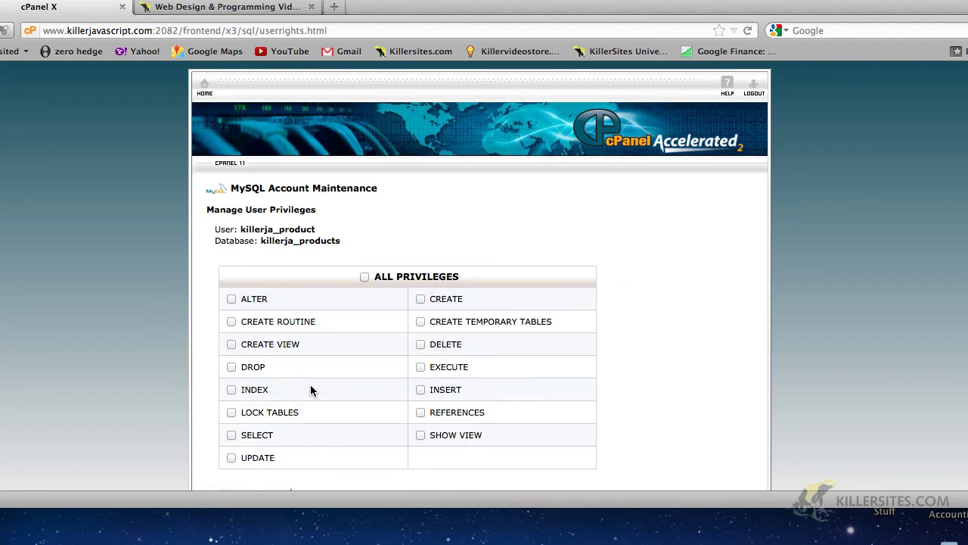
pyautogui.click(364, 277)
pyautogui.scroll(-3, 160, 309)
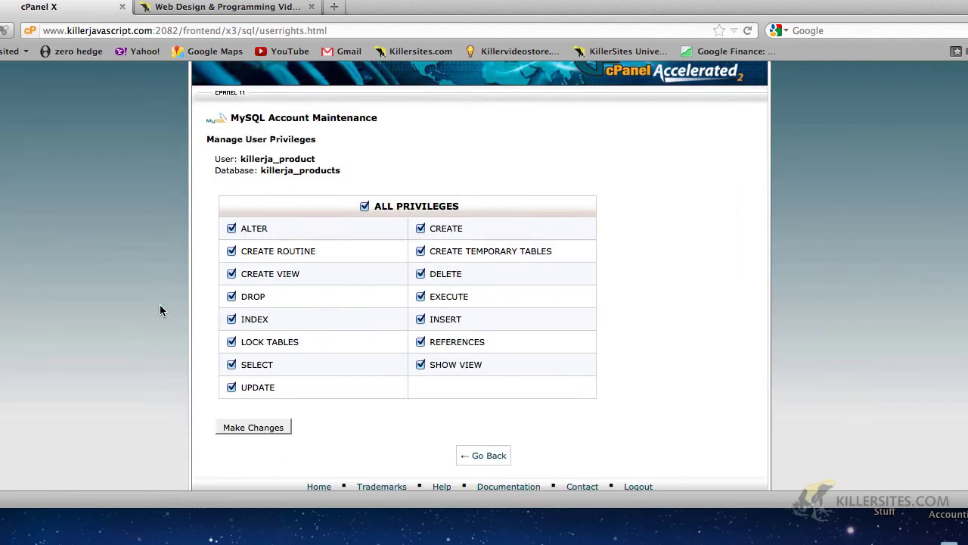
pyautogui.click(233, 417)
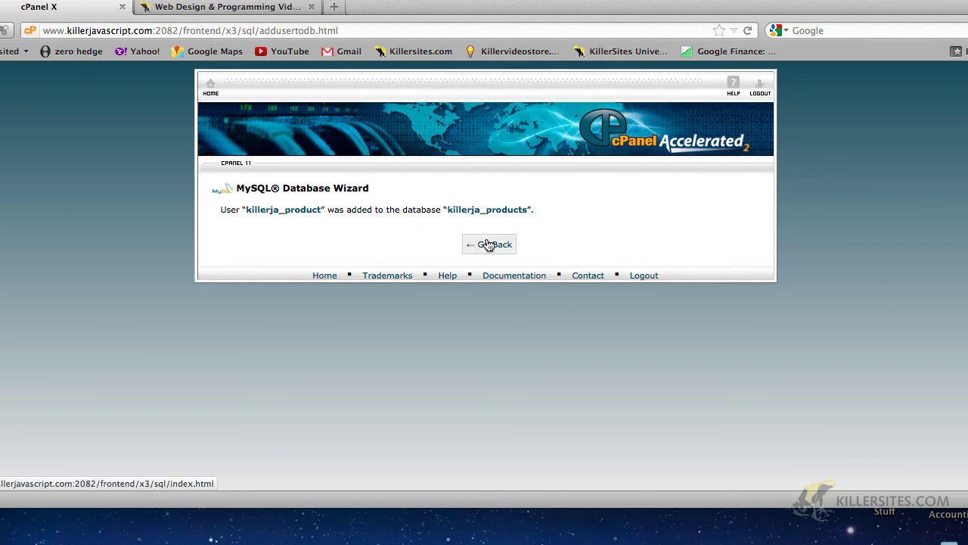
pyautogui.click(488, 244)
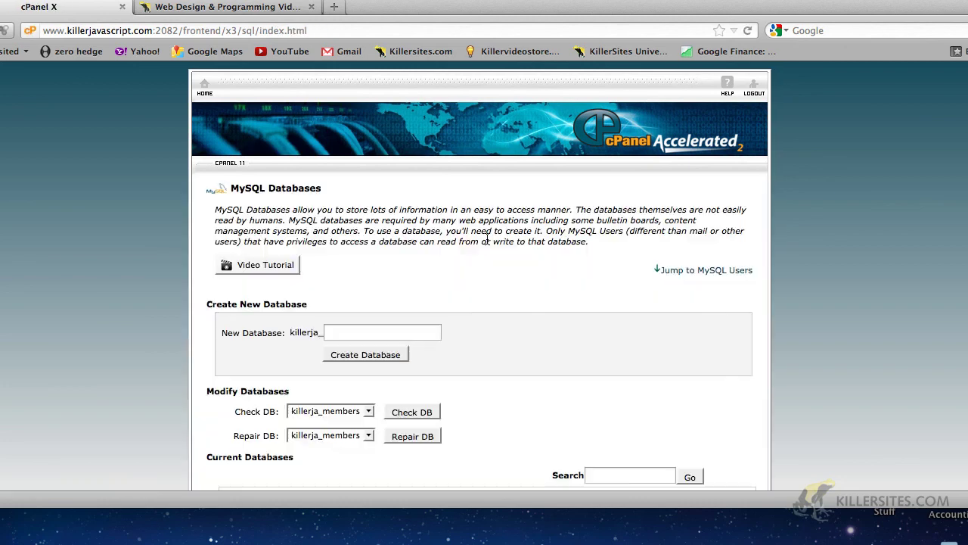
pyautogui.scroll(-10, 71, 270)
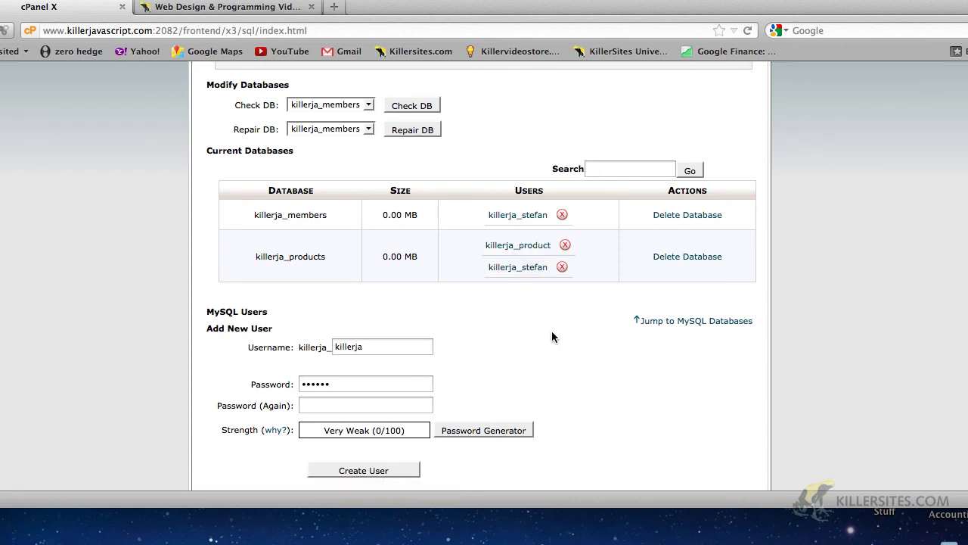
pyautogui.scroll(1, 551, 333)
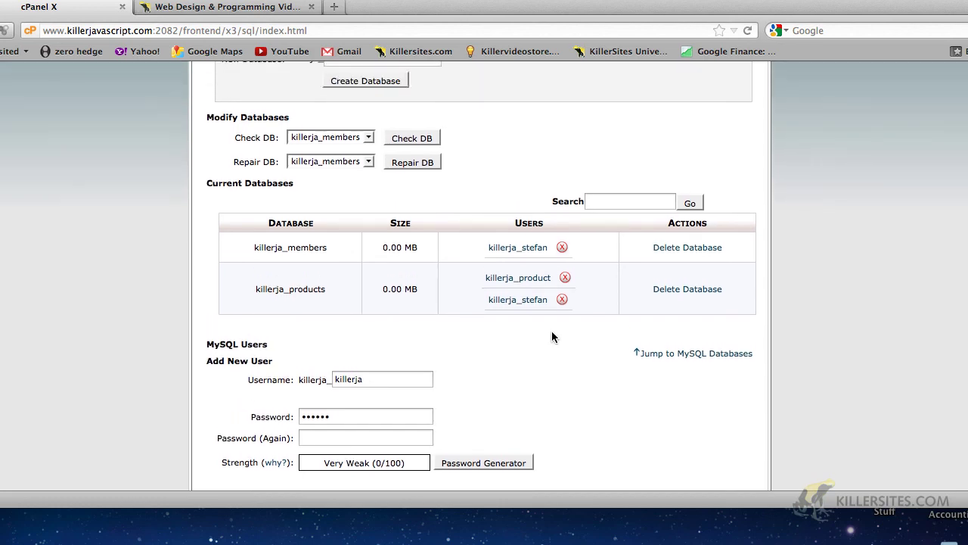
pyautogui.scroll(6, 552, 333)
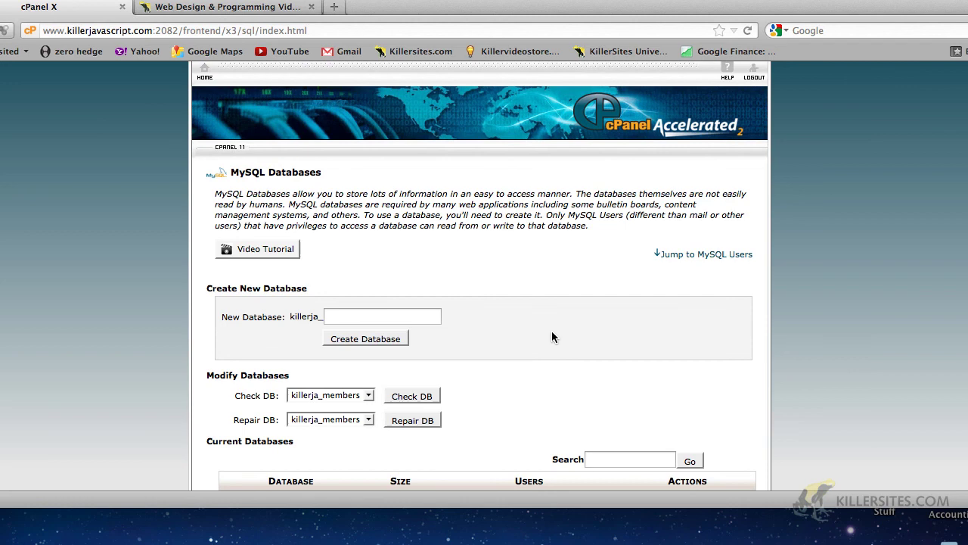
pyautogui.scroll(-6, 552, 337)
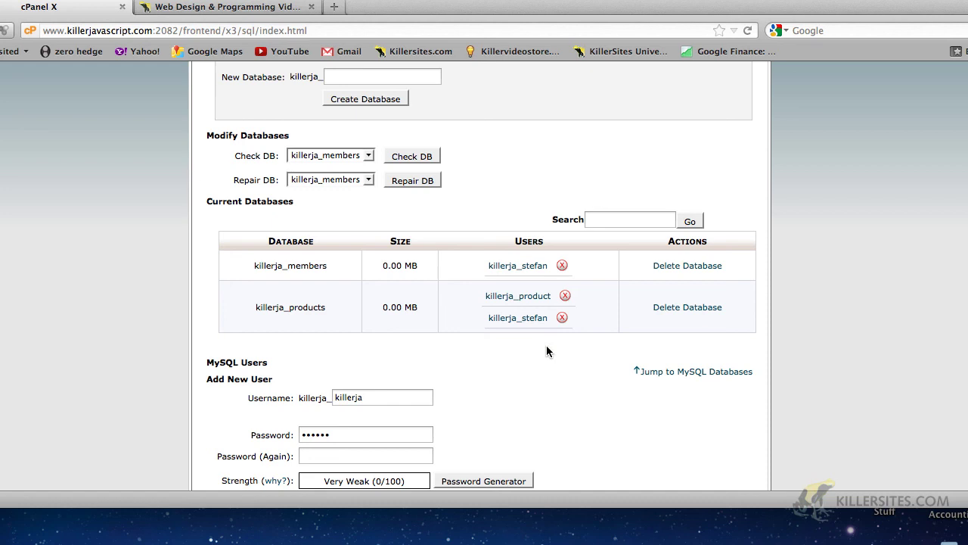
pyautogui.scroll(-2, 546, 350)
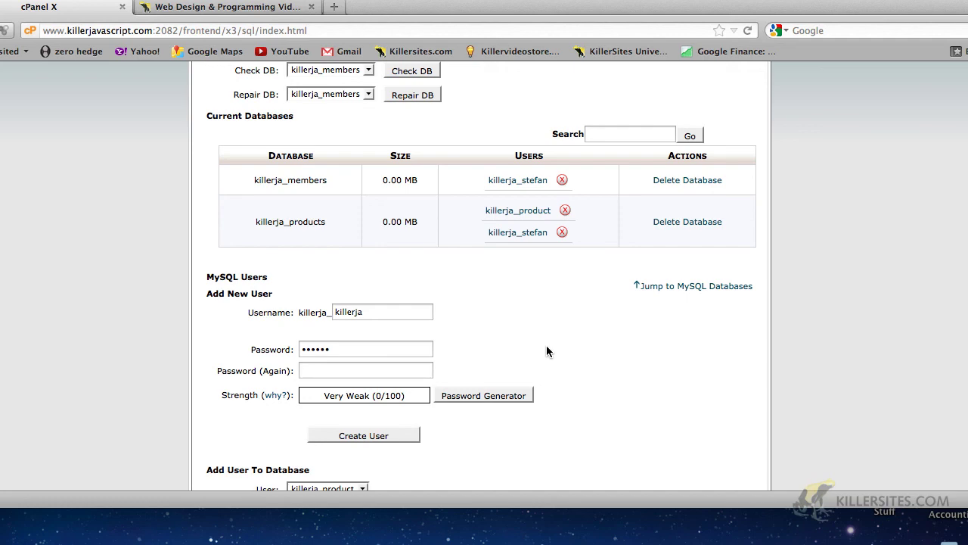
pyautogui.scroll(-4, 546, 350)
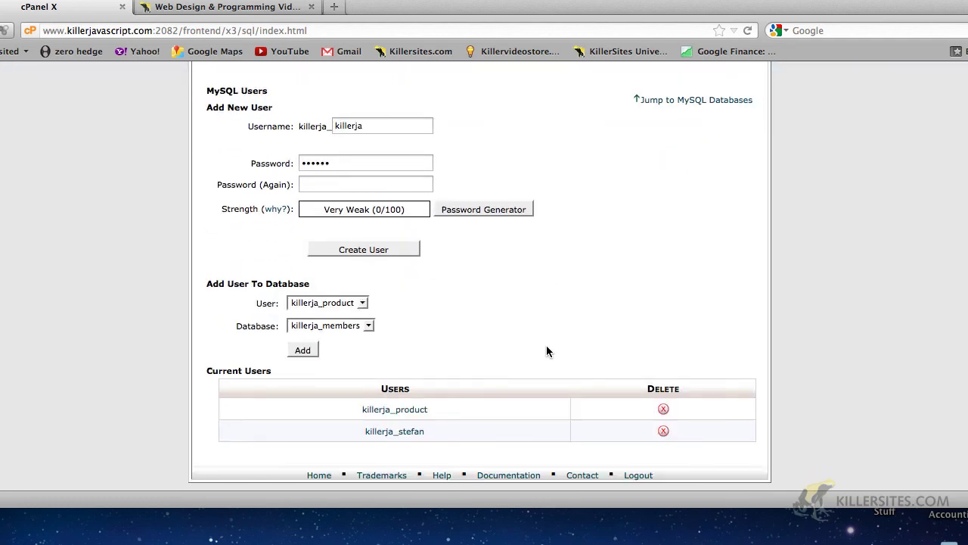
pyautogui.scroll(10, 546, 350)
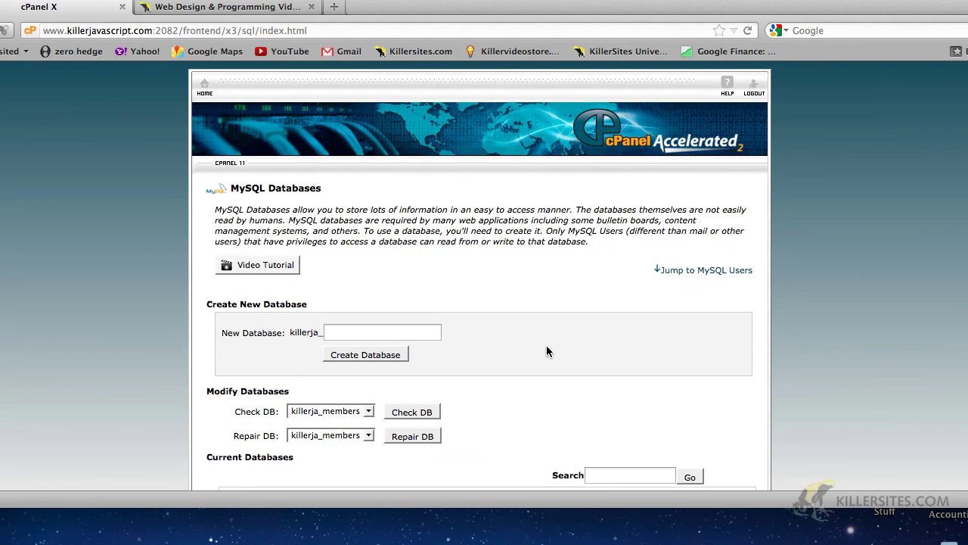
pyautogui.scroll(-8, 548, 351)
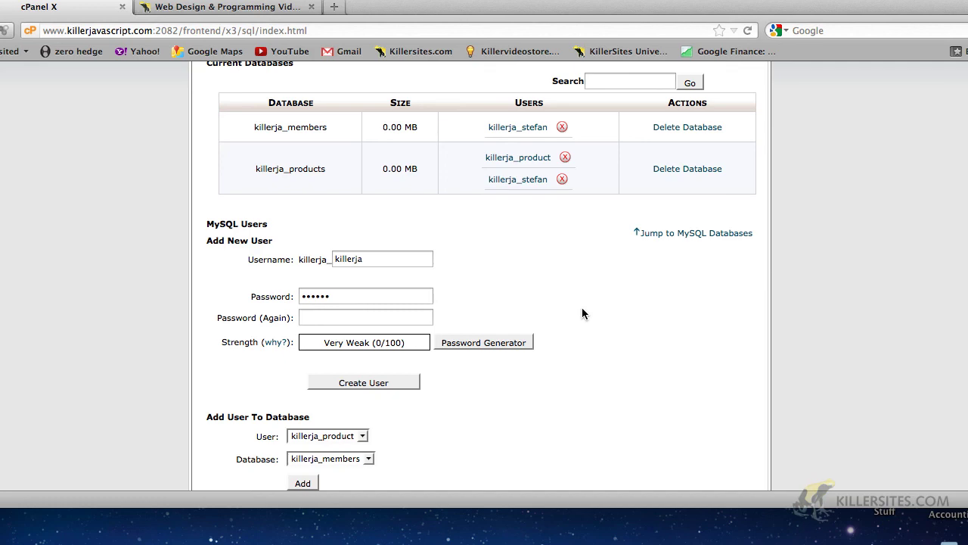
pyautogui.scroll(5, 583, 313)
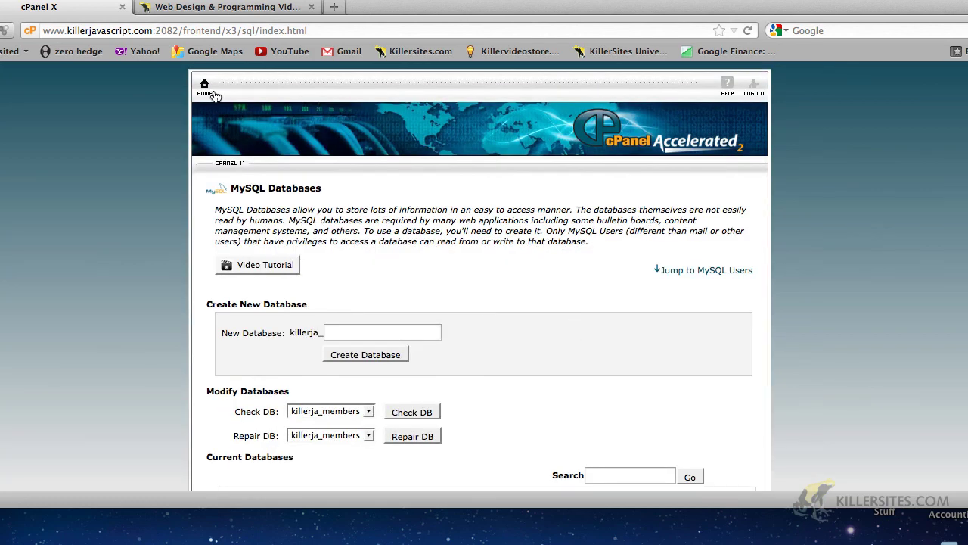
# Go to the cPanel home dashboard and scroll down to its Databases section.
pyautogui.click(206, 88)
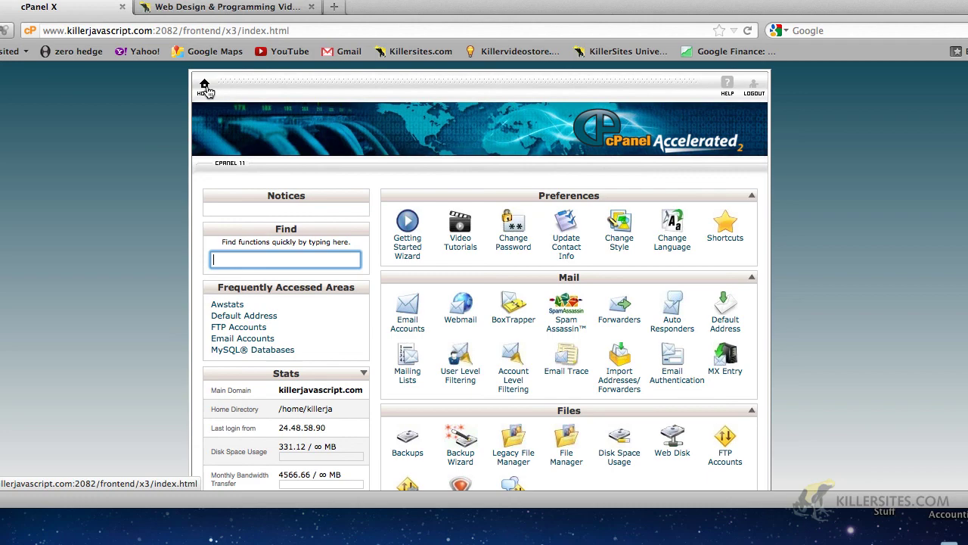
pyautogui.scroll(-5, 128, 242)
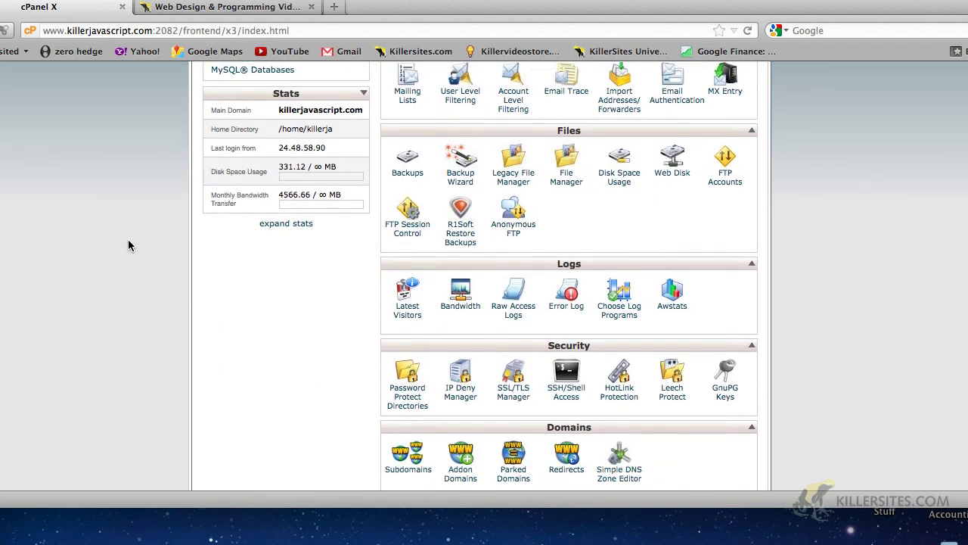
pyautogui.scroll(-4, 128, 245)
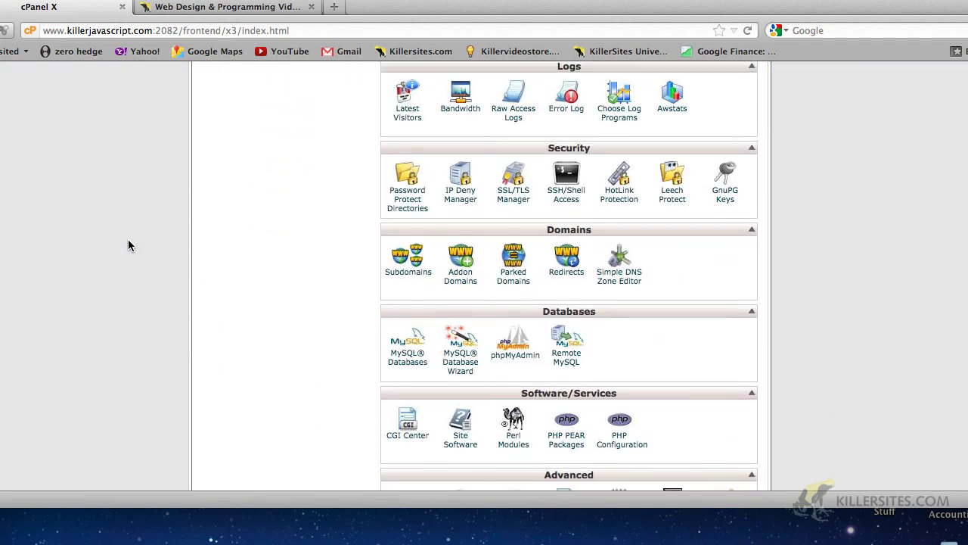